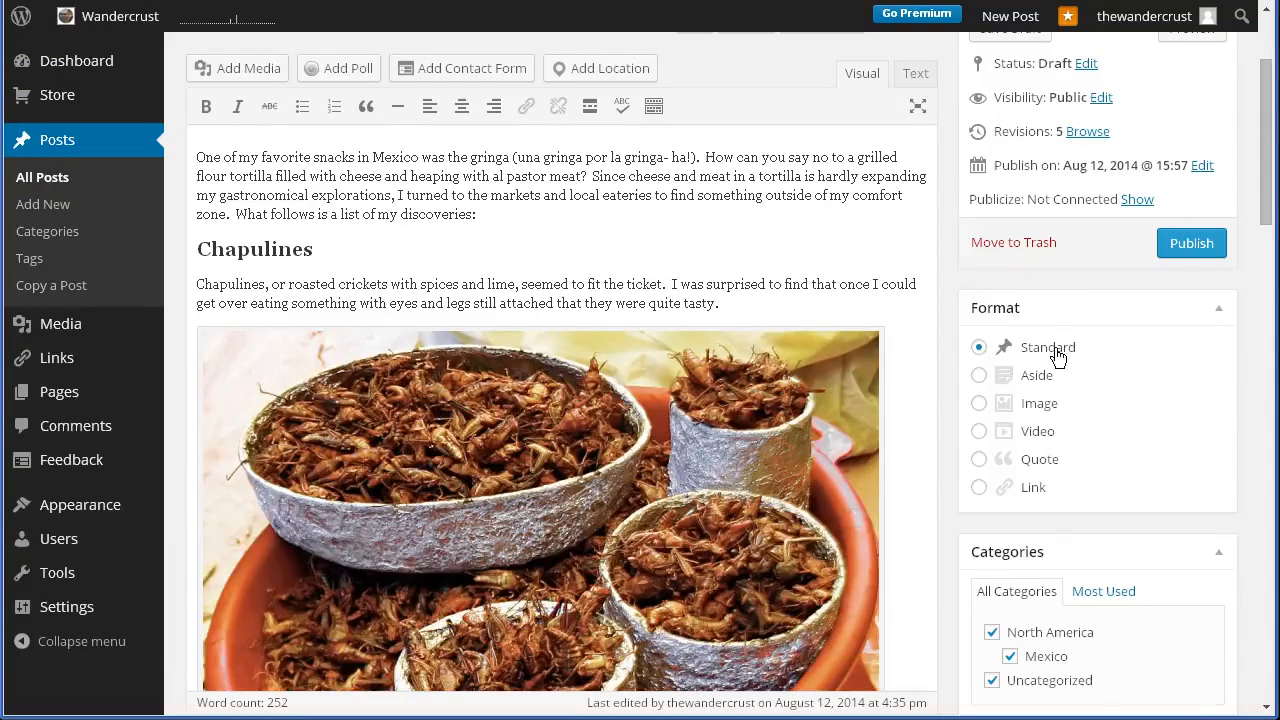
Review the post "5 Unusual Delicacies of Mexico" in the editor and in its Standard-format preview
scroll(1082, 360, "up", 2)
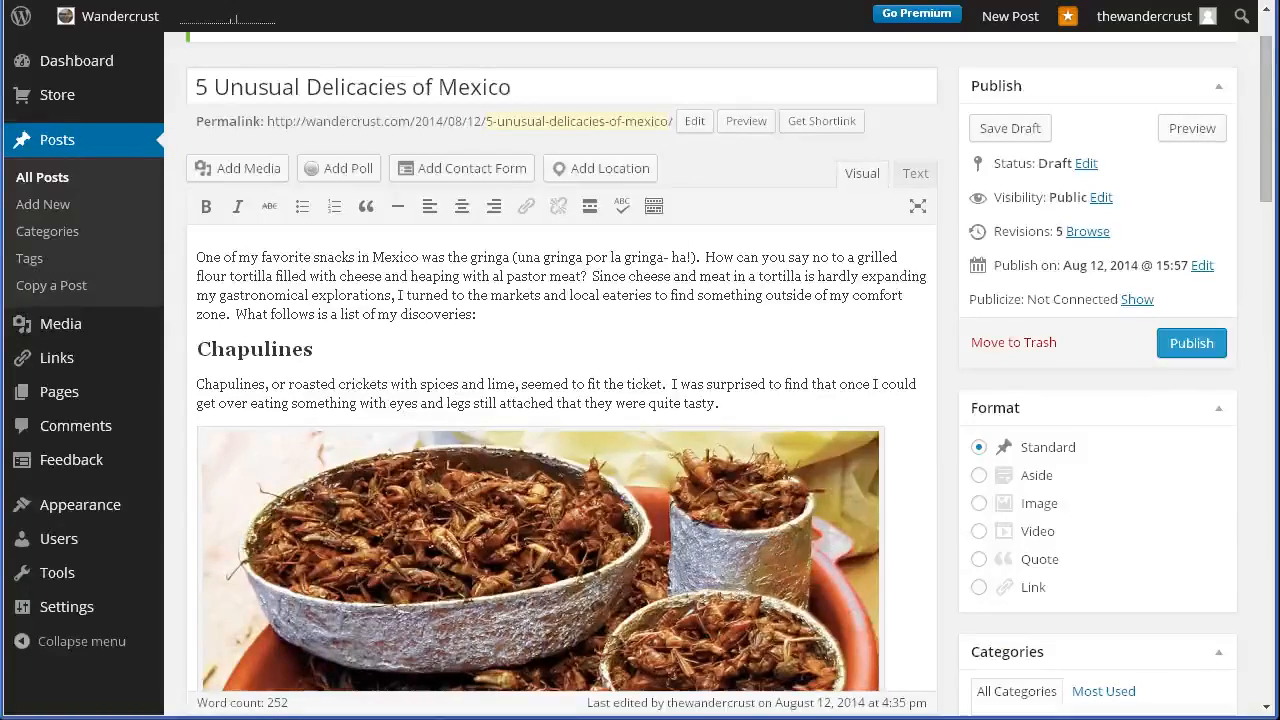
scroll(390, 562, "down", 4)
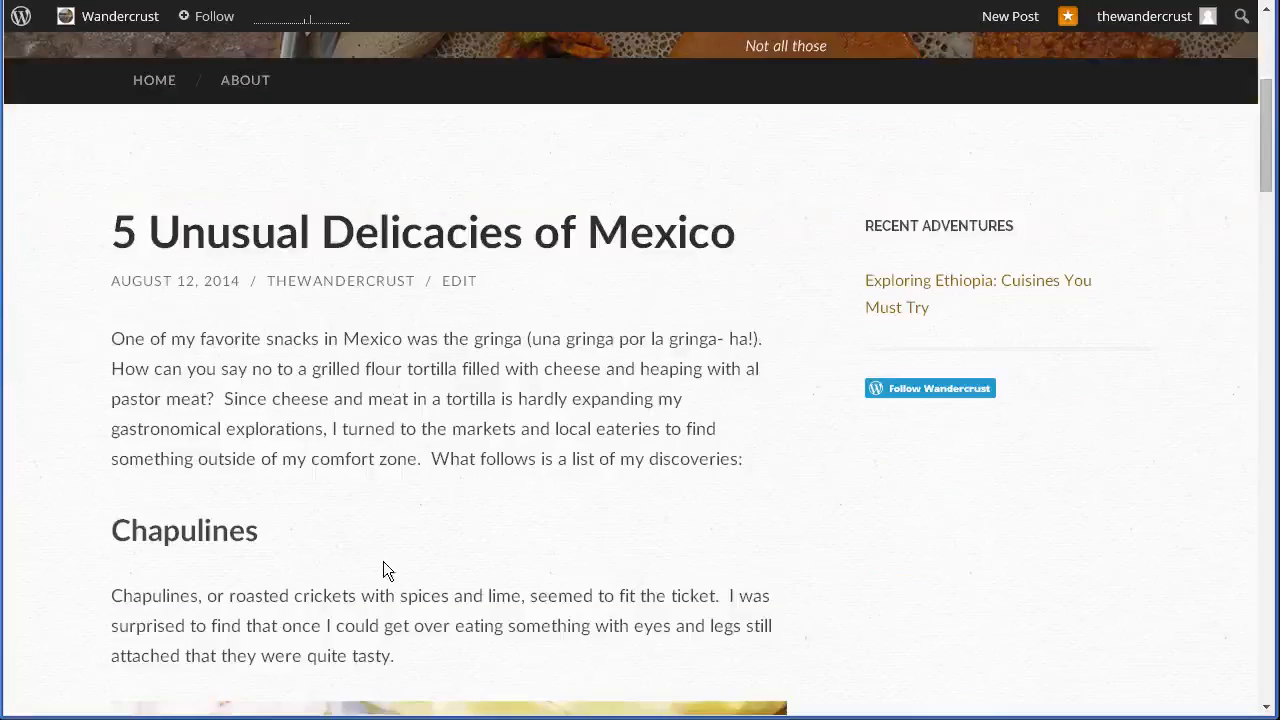
scroll(526, 465, "down", 2)
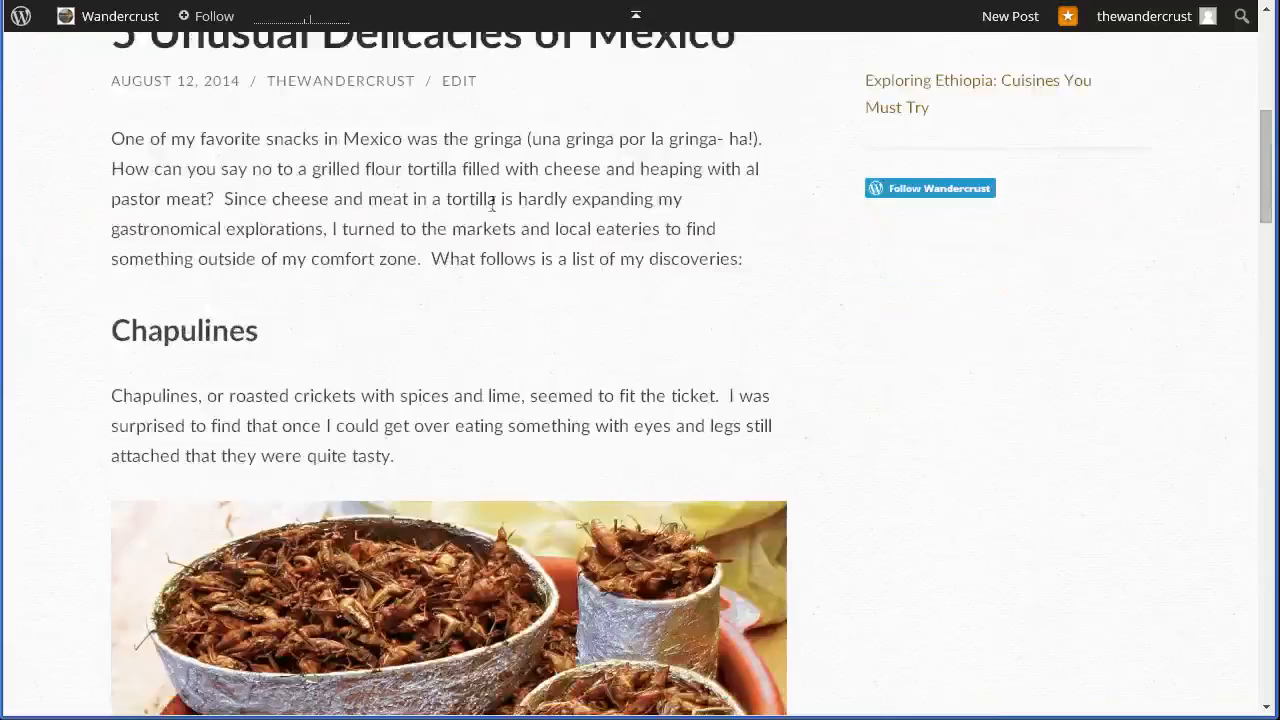
scroll(540, 555, "down", 1)
scroll(540, 555, "down", 5)
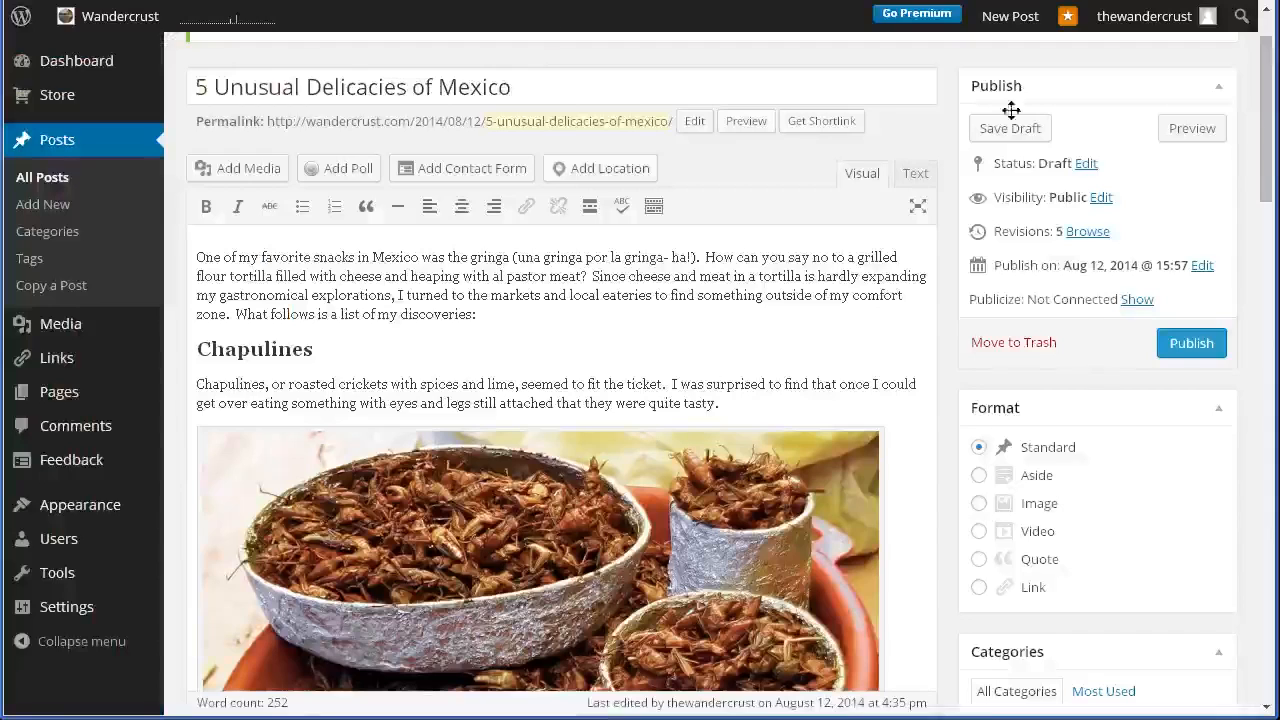
Change the post format to Quote and preview how the post looks with it
scroll(1093, 544, "down", 1)
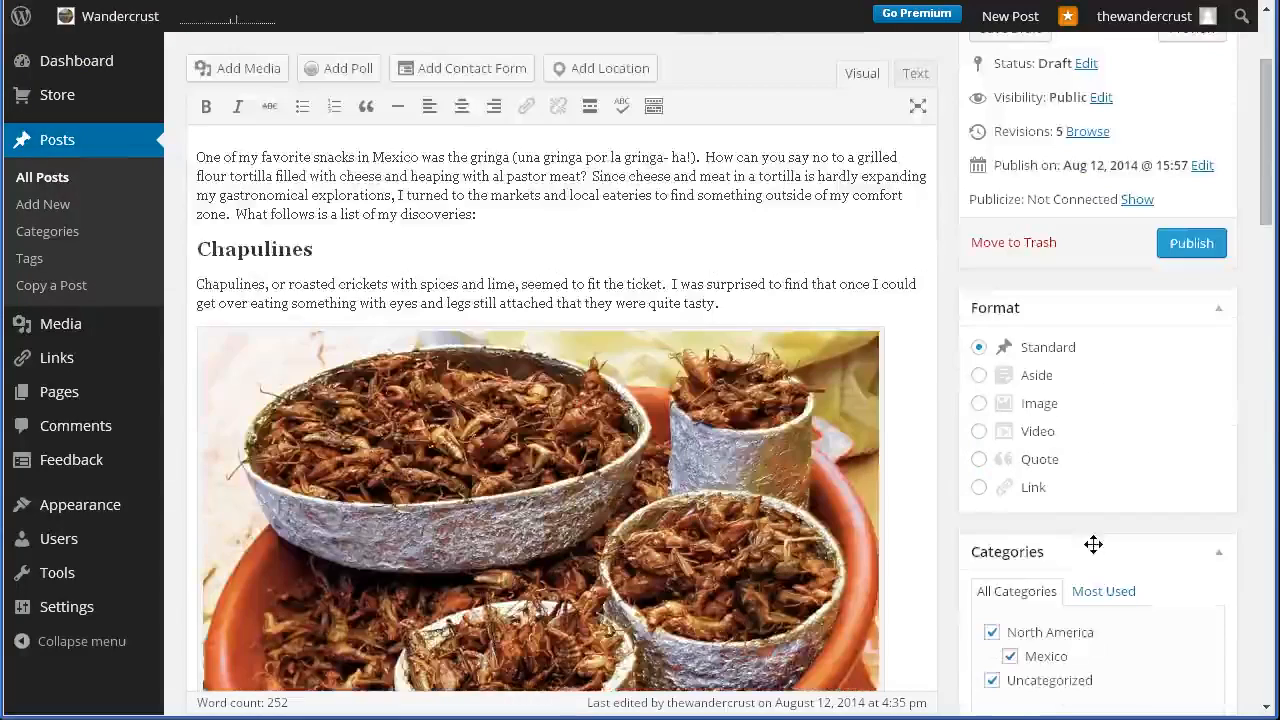
left_click(980, 460)
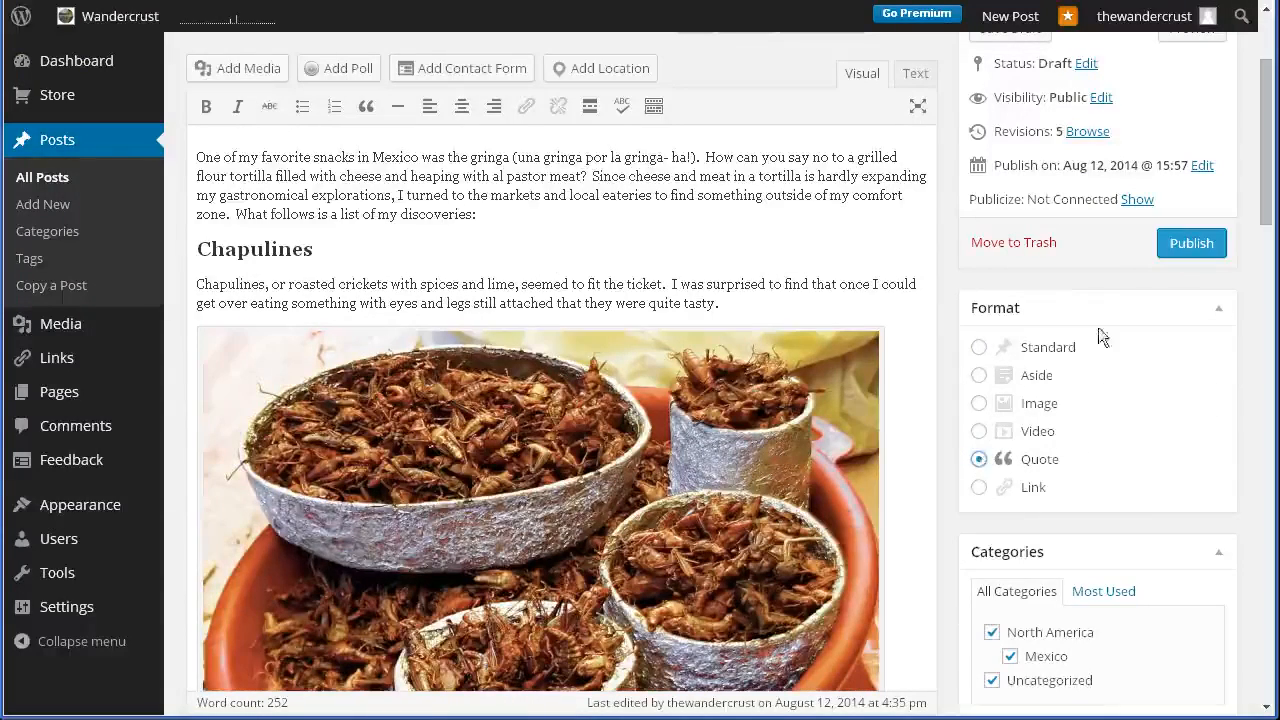
scroll(897, 380, "up", 2)
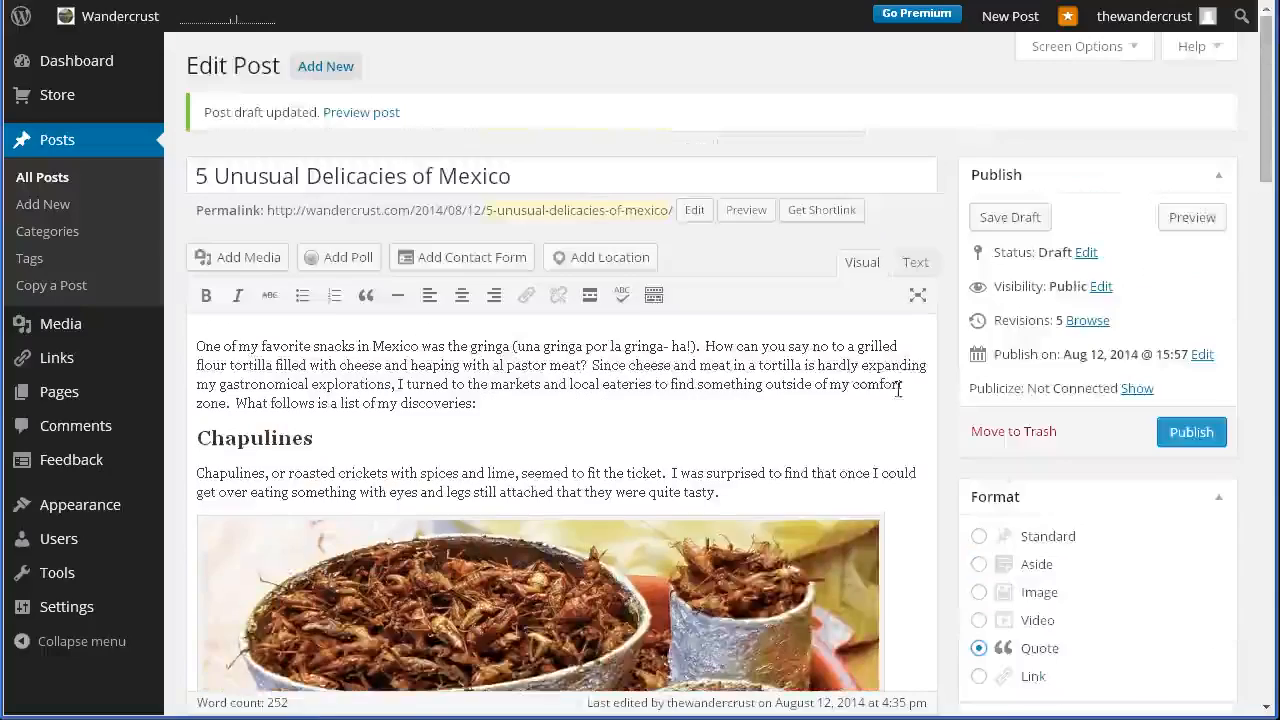
left_click(1193, 218)
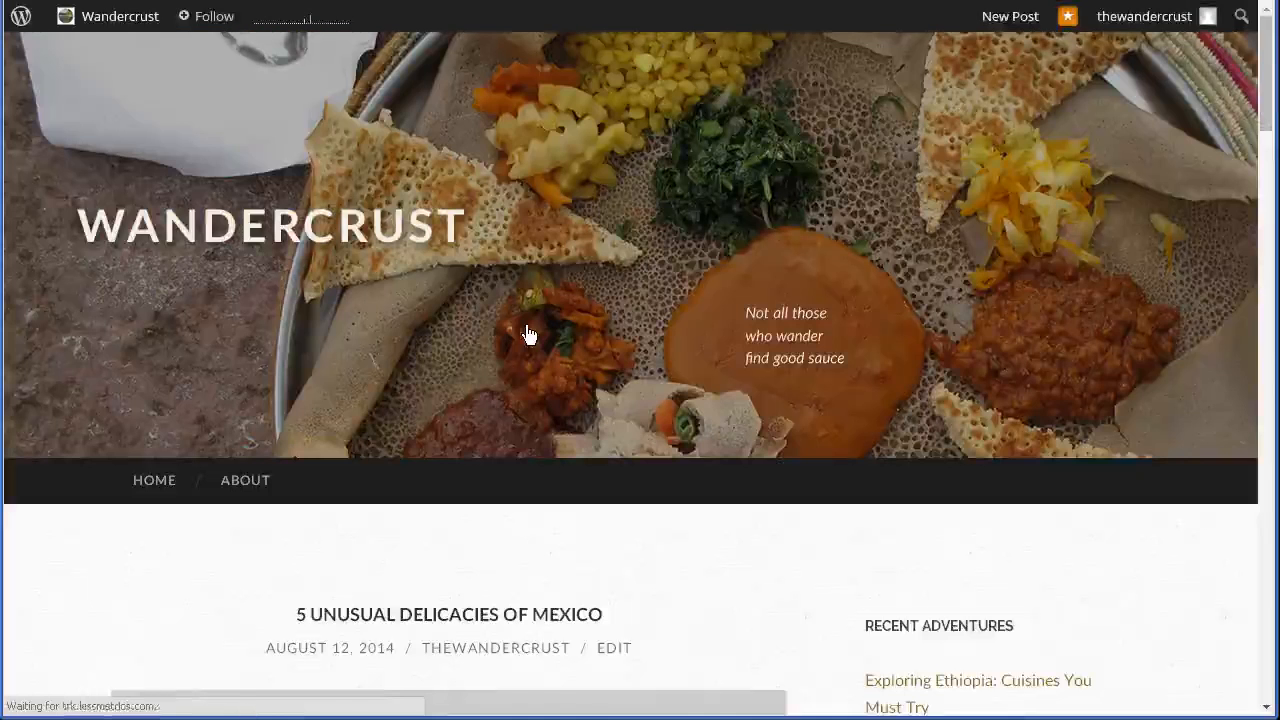
scroll(530, 335, "down", 2)
scroll(529, 335, "down", 3)
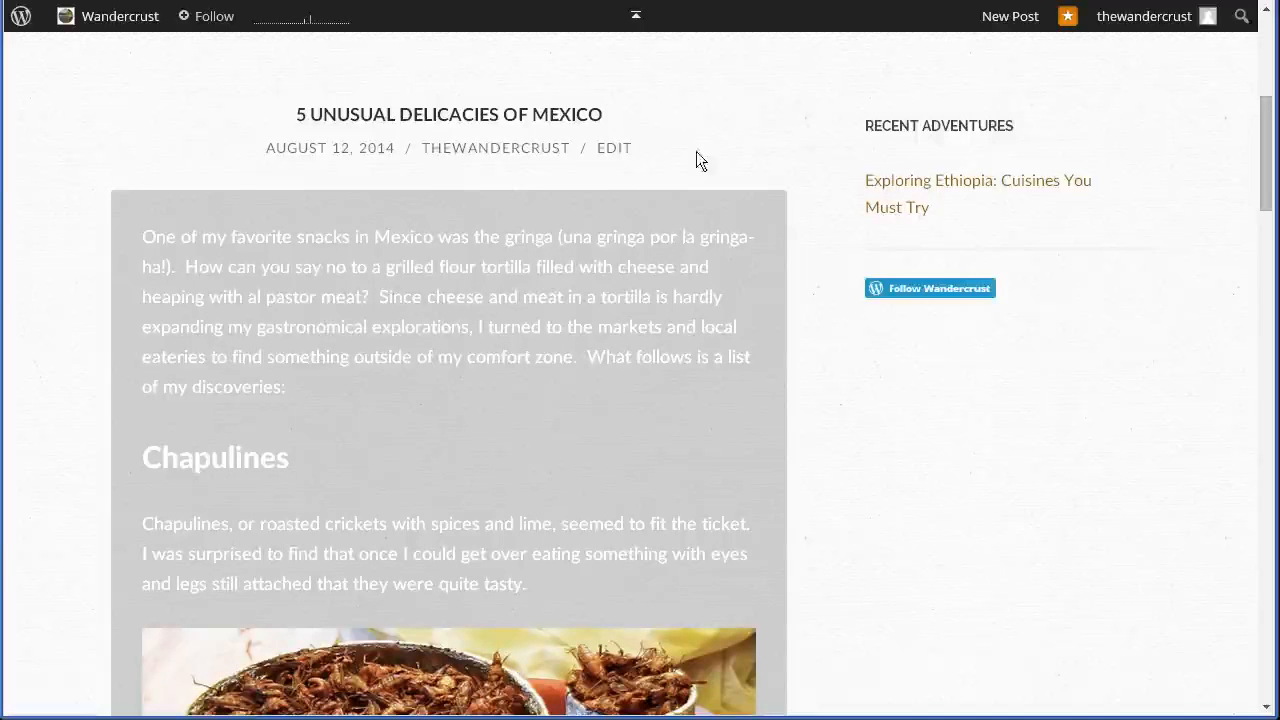
scroll(487, 472, "down", 1)
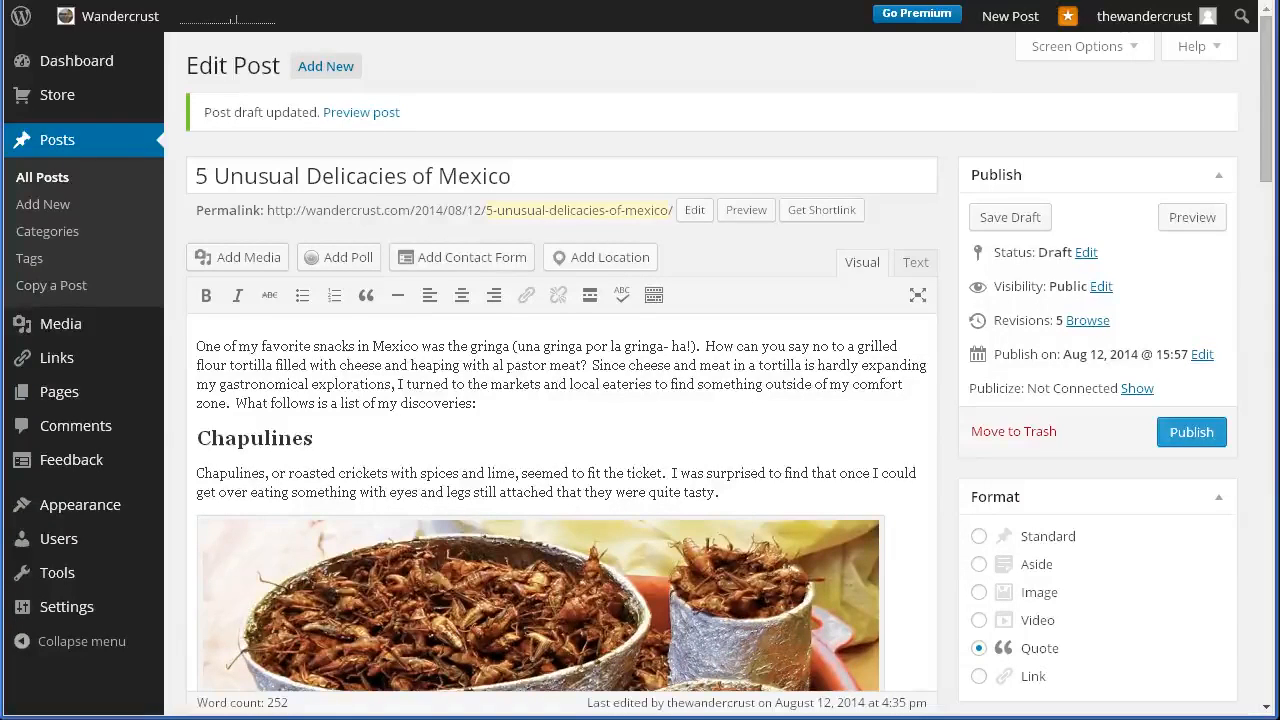
Set the post format back to Standard in the post editor
scroll(1190, 428, "down", 2)
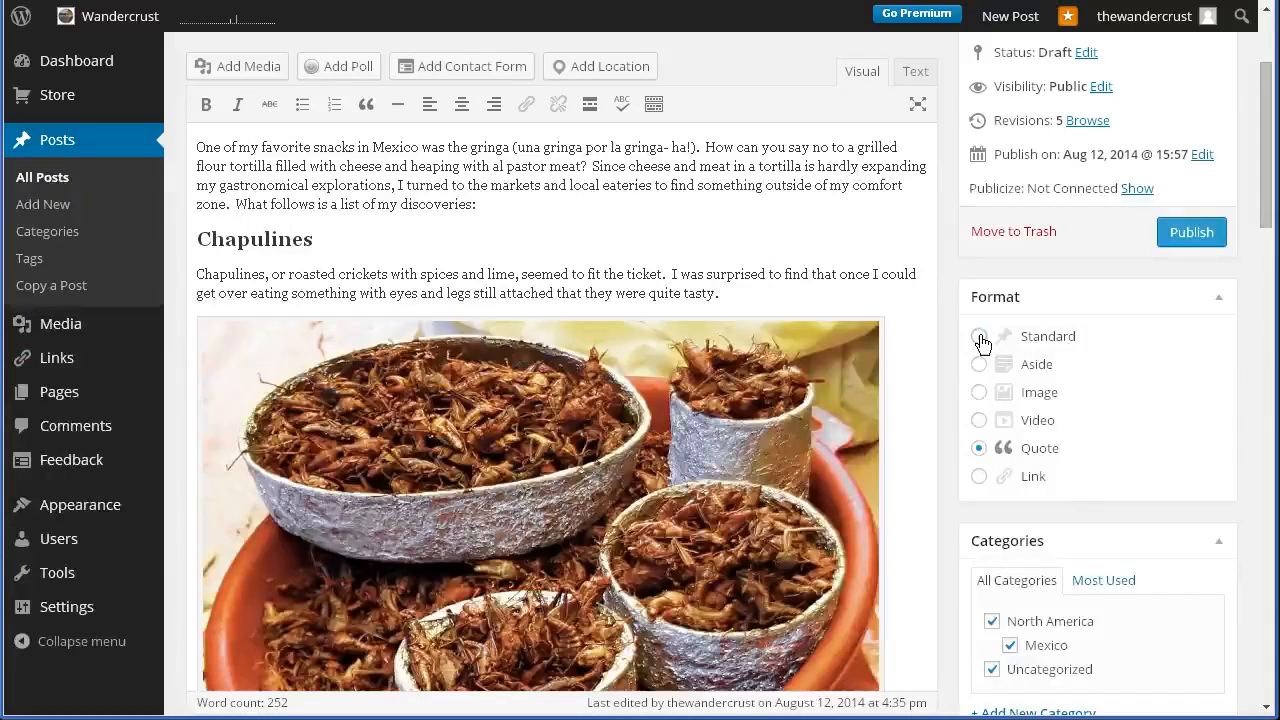
left_click(980, 338)
scroll(1076, 458, "up", 1)
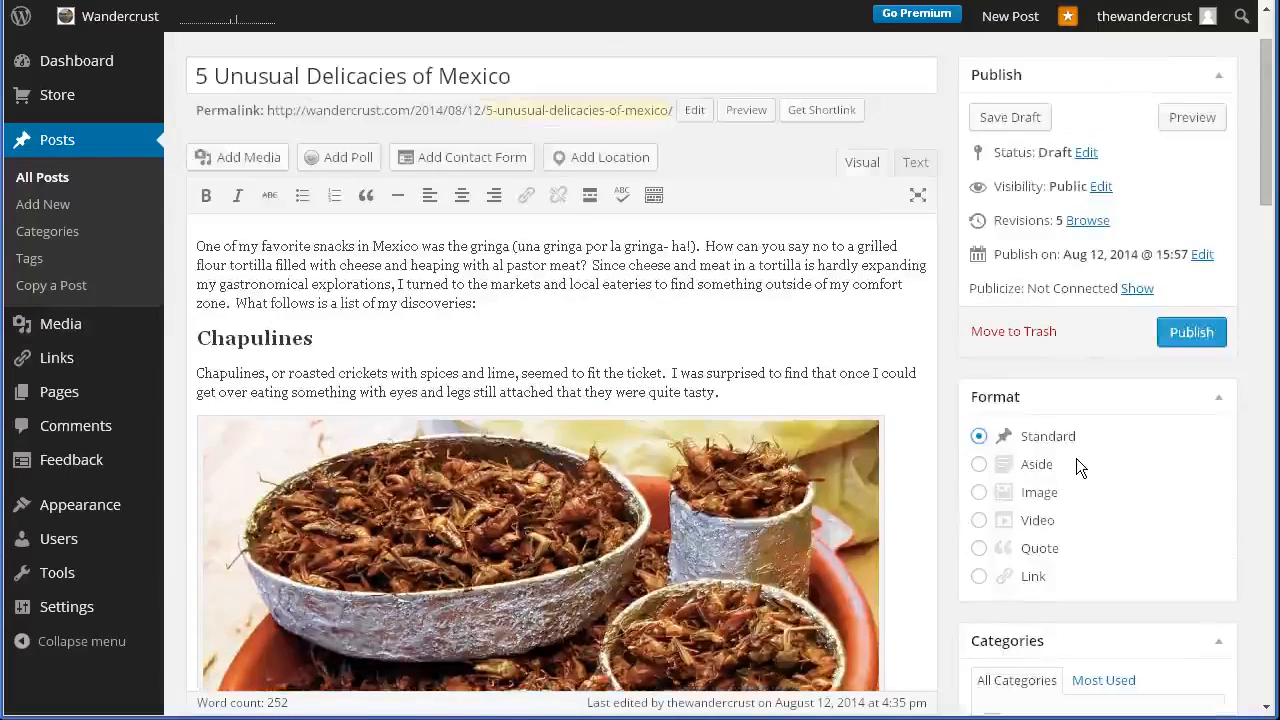
scroll(1076, 458, "up", 1)
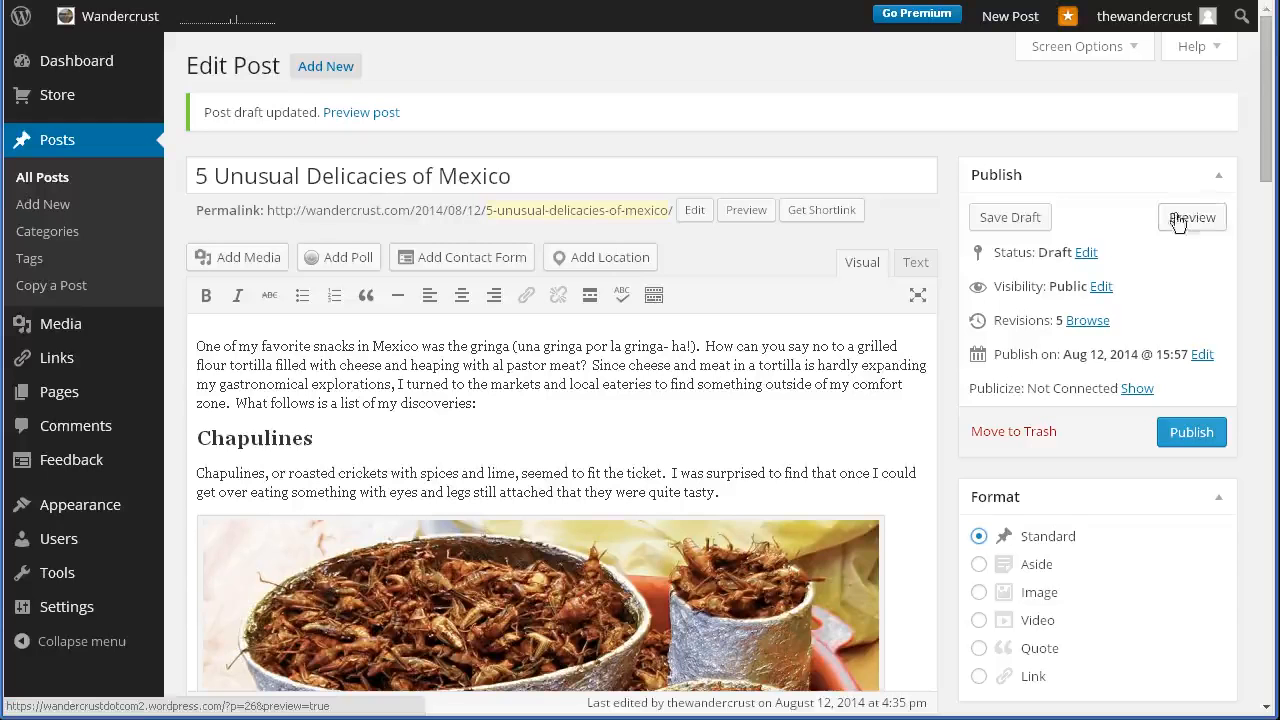
Check the post's status and visibility options, confirming Draft as the status and Public as the visibility
left_click(1085, 253)
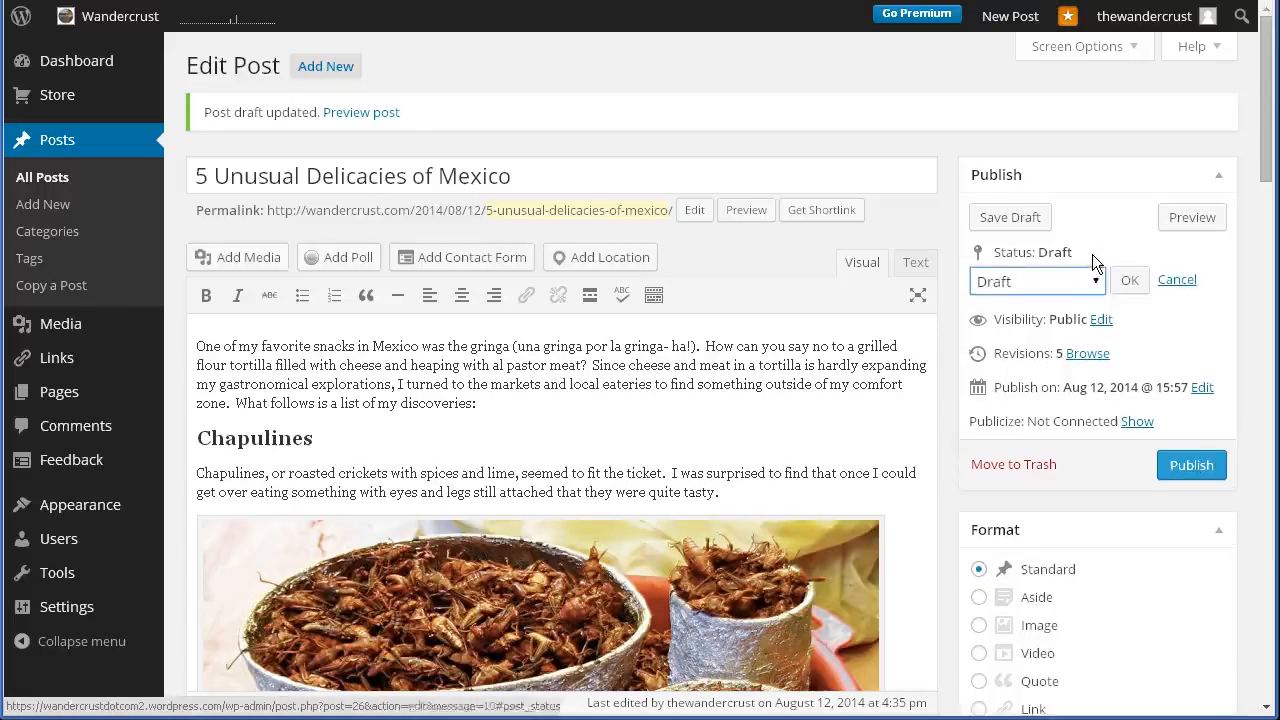
left_click(1070, 283)
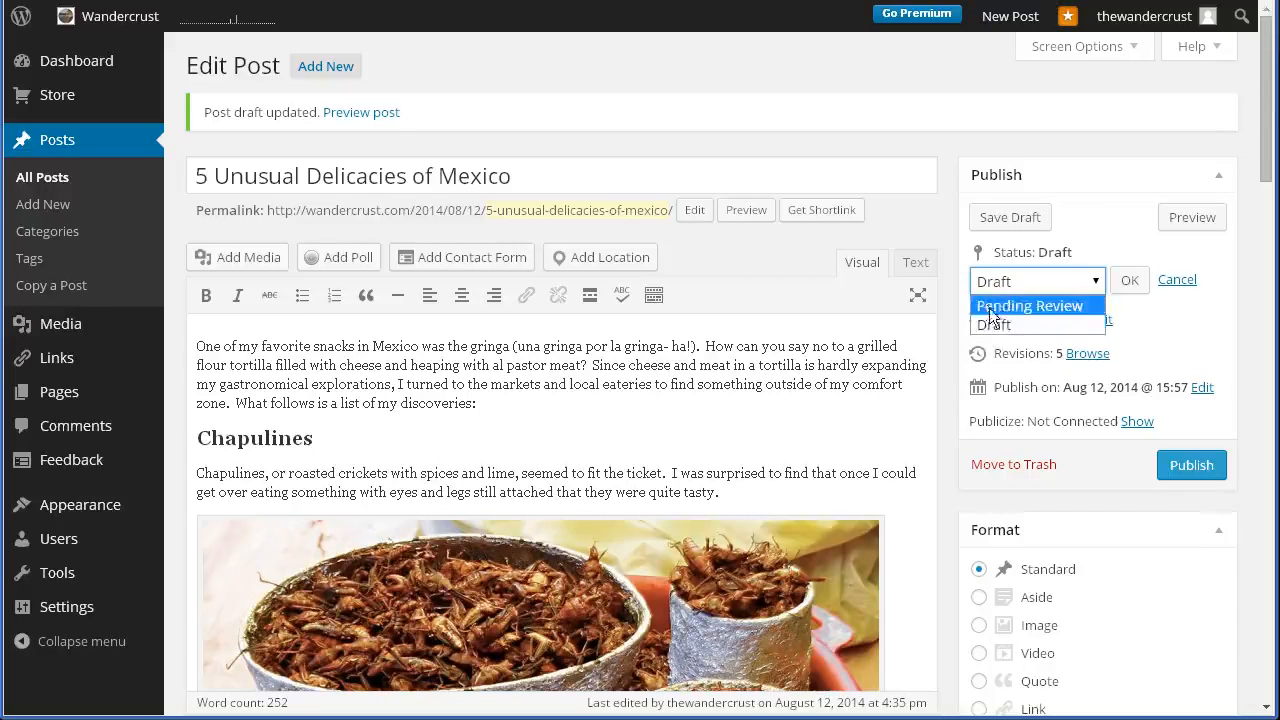
mouse_move(108, 549)
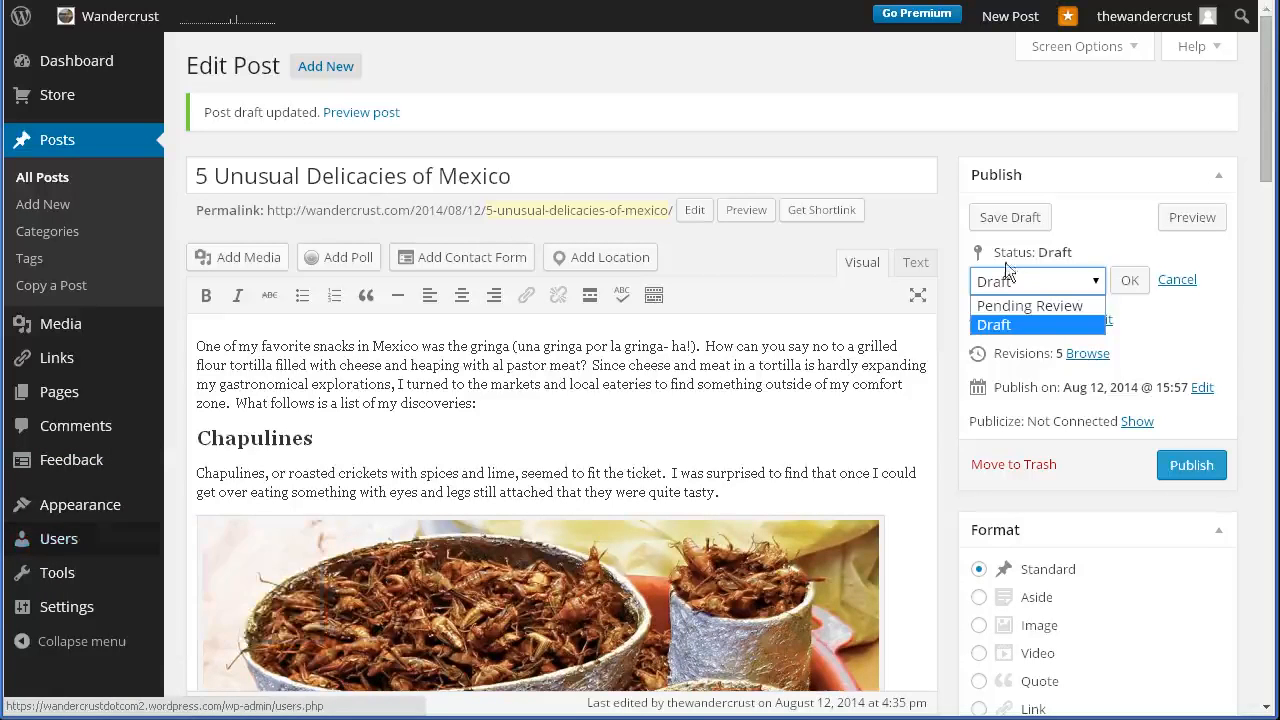
left_click(986, 325)
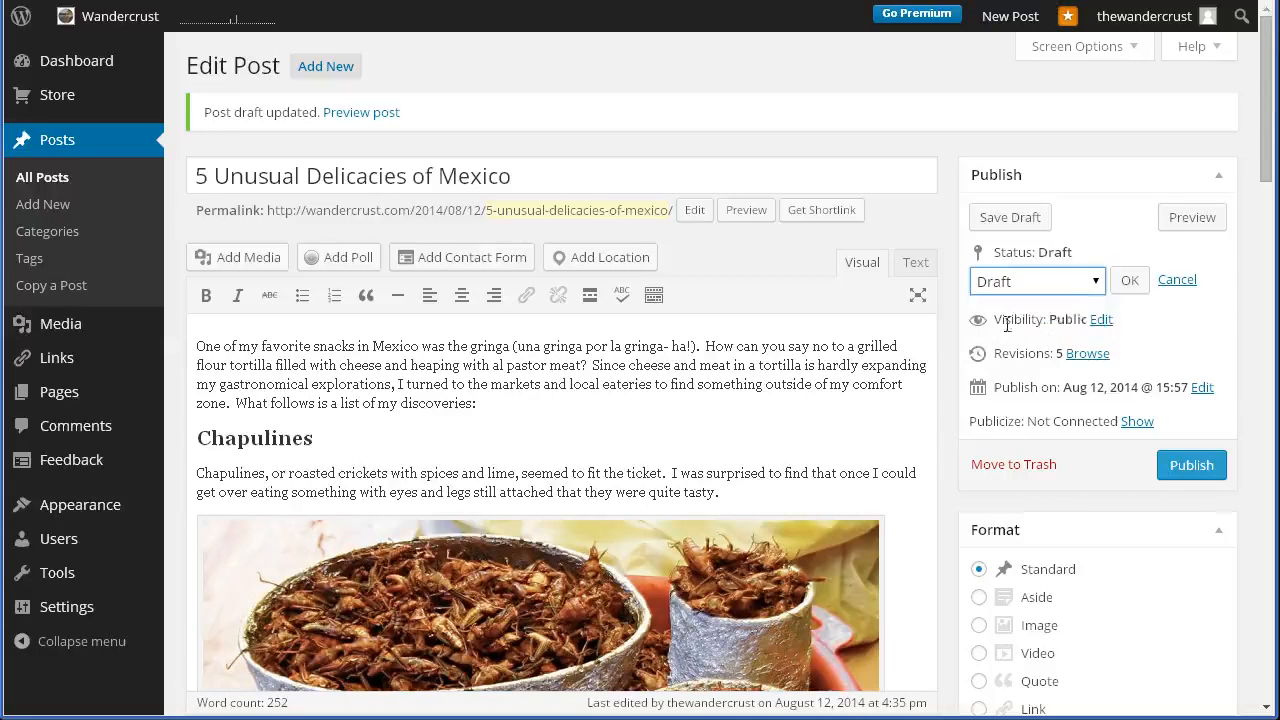
left_click(1129, 280)
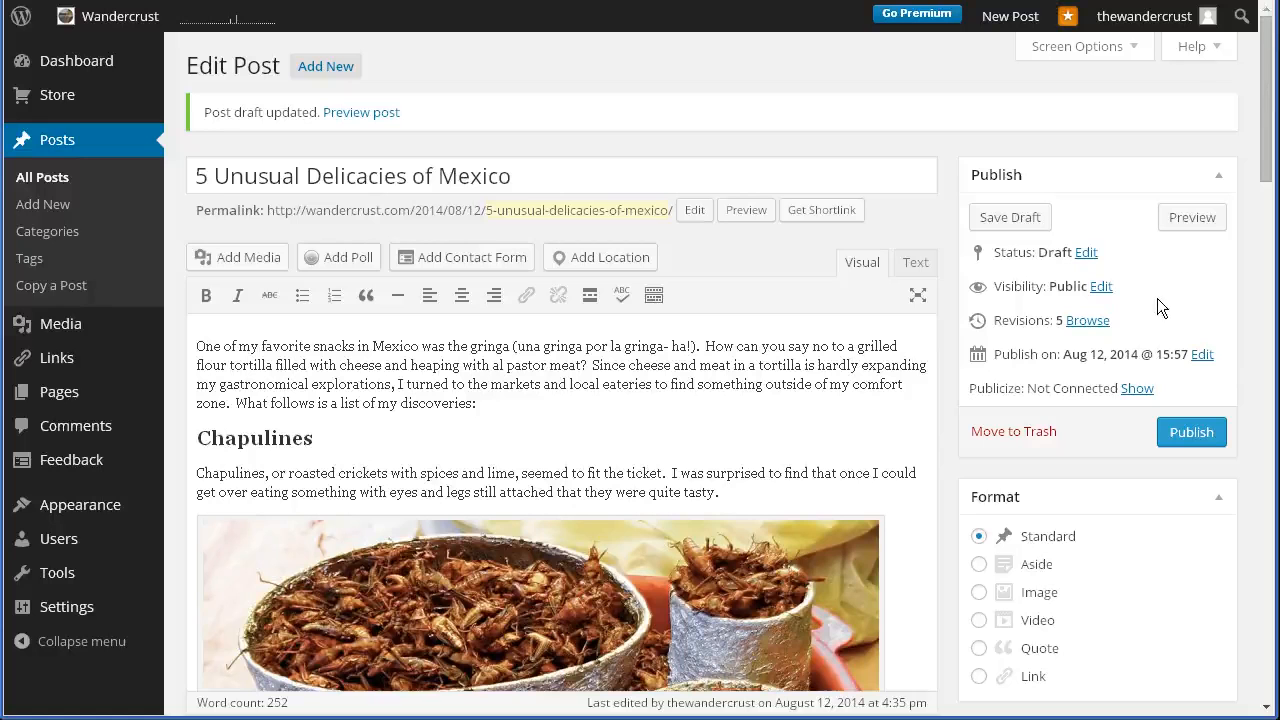
left_click(1102, 288)
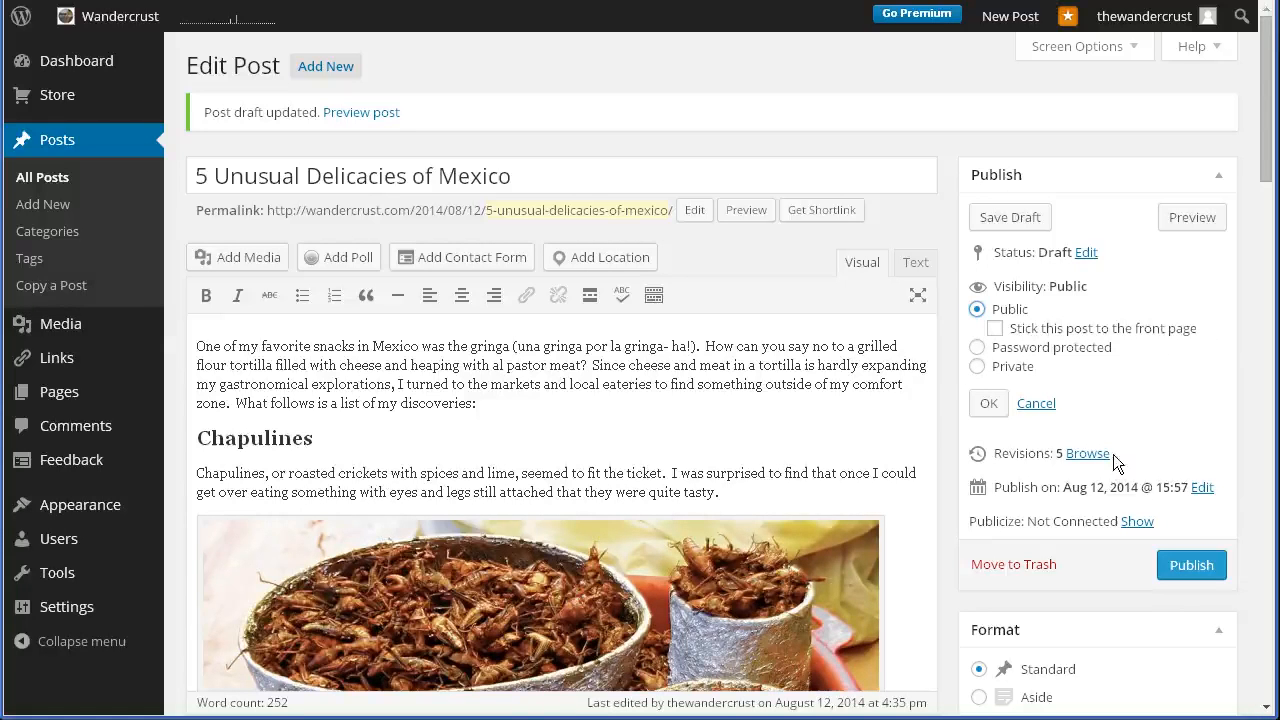
left_click(990, 405)
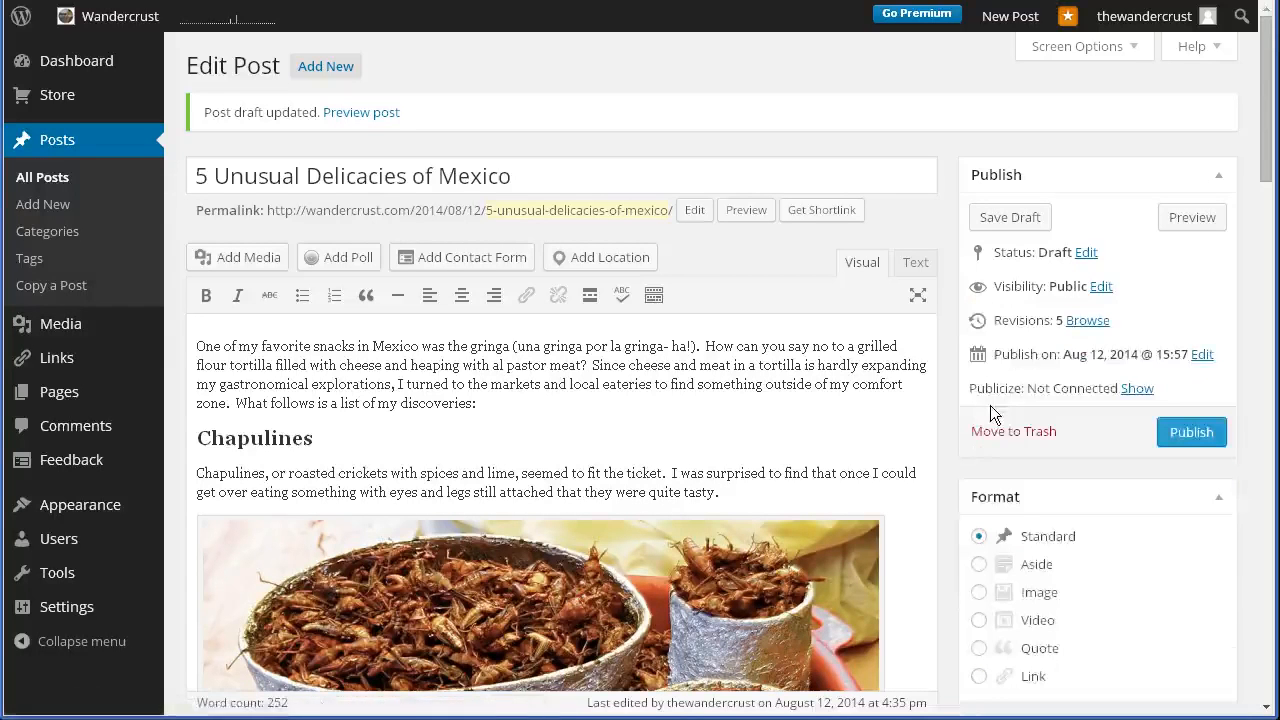
Browse the post's revisions and examine the differences shown for the current revision
left_click(1090, 322)
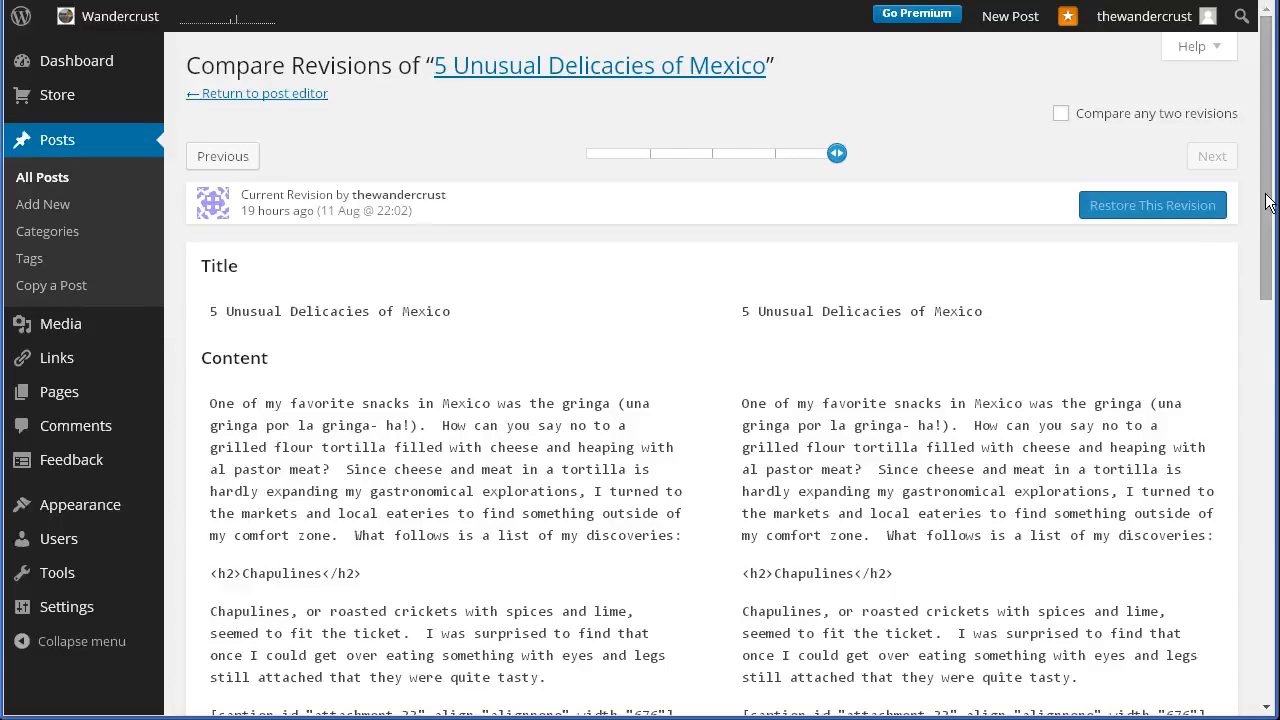
left_click_drag(1267, 201, 1262, 347)
left_click_drag(1262, 392, 1262, 485)
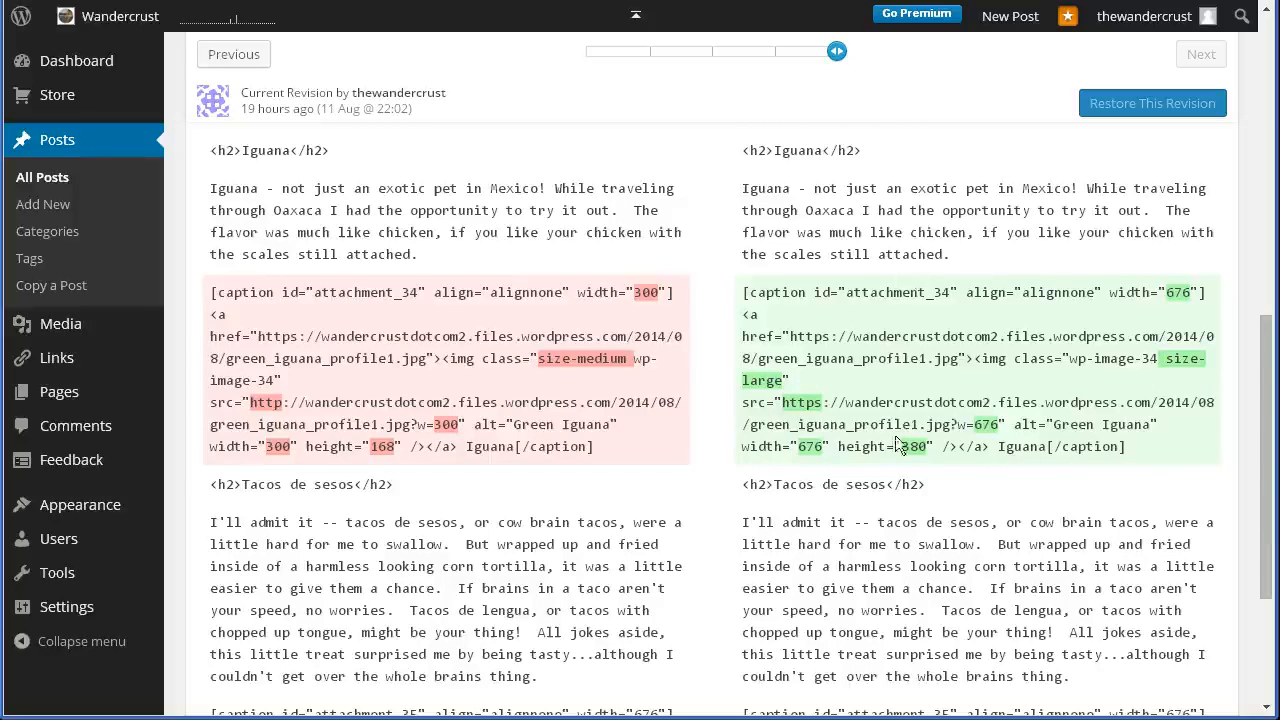
left_click_drag(1272, 555, 1272, 278)
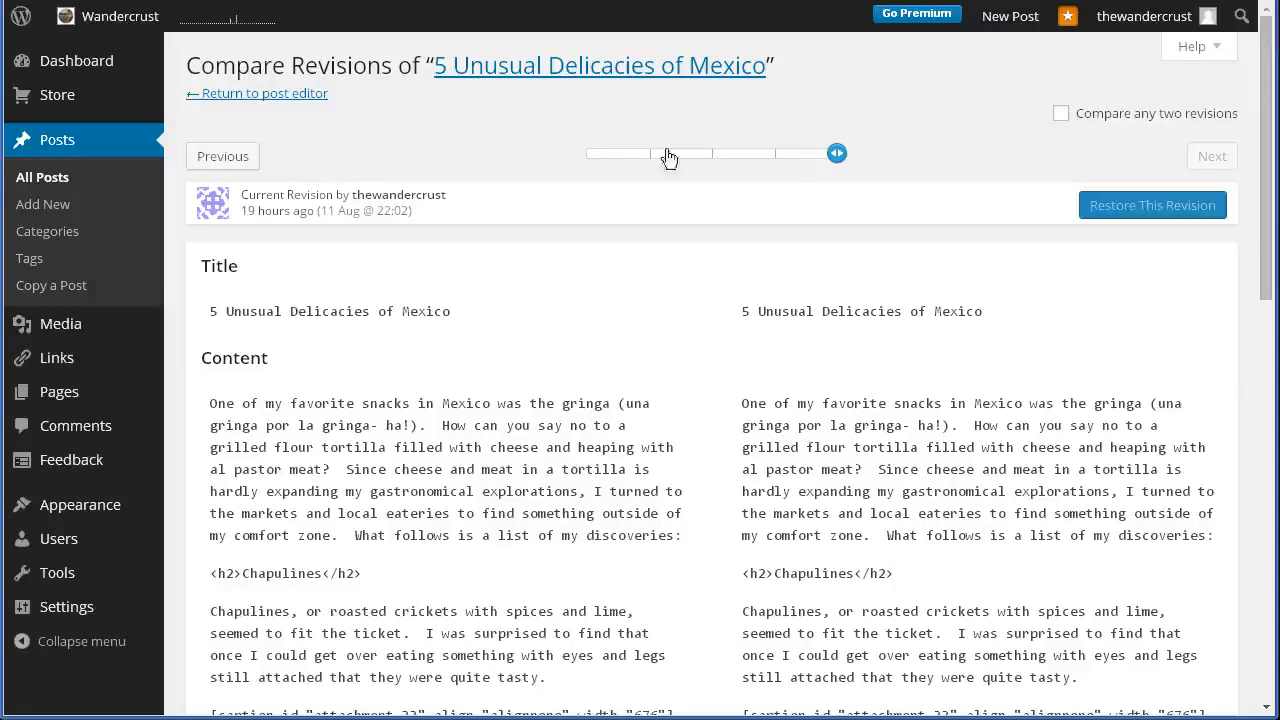
Go back to the earliest revision of the post, 11 Aug @ 21:27, and examine its content
mouse_move(835, 158)
left_click_drag(835, 158, 586, 177)
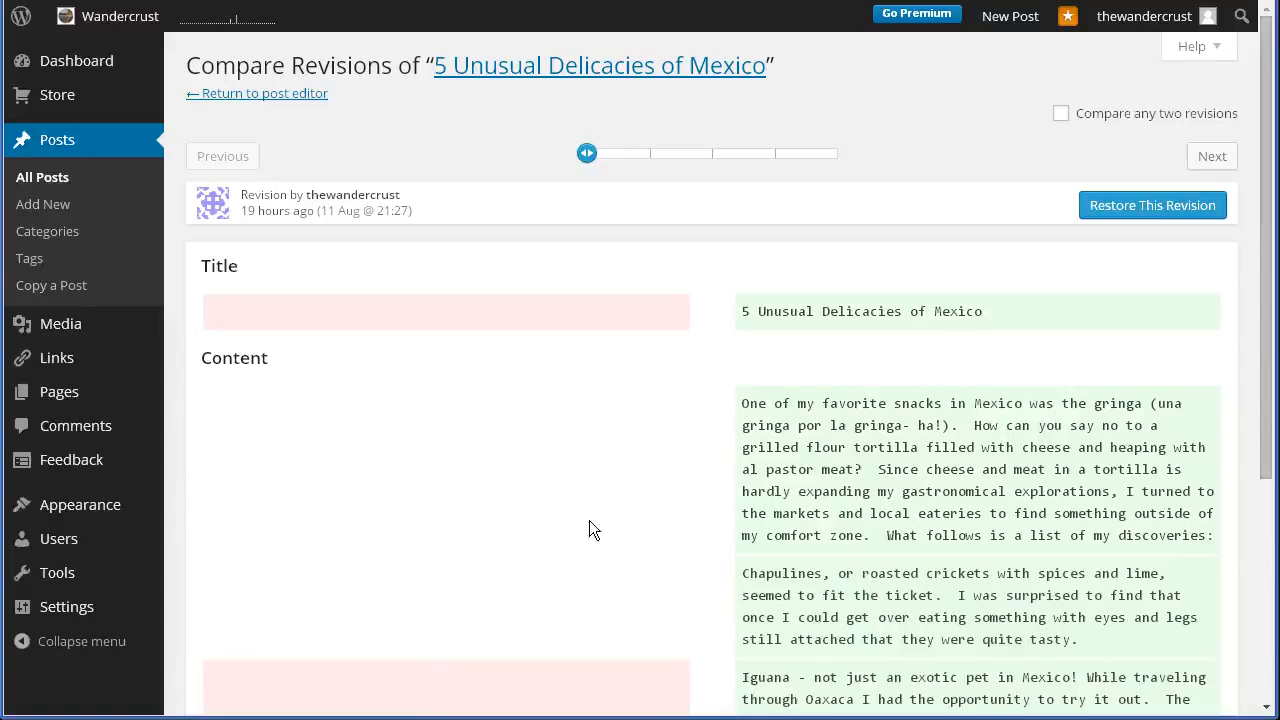
scroll(631, 461, "down", 2)
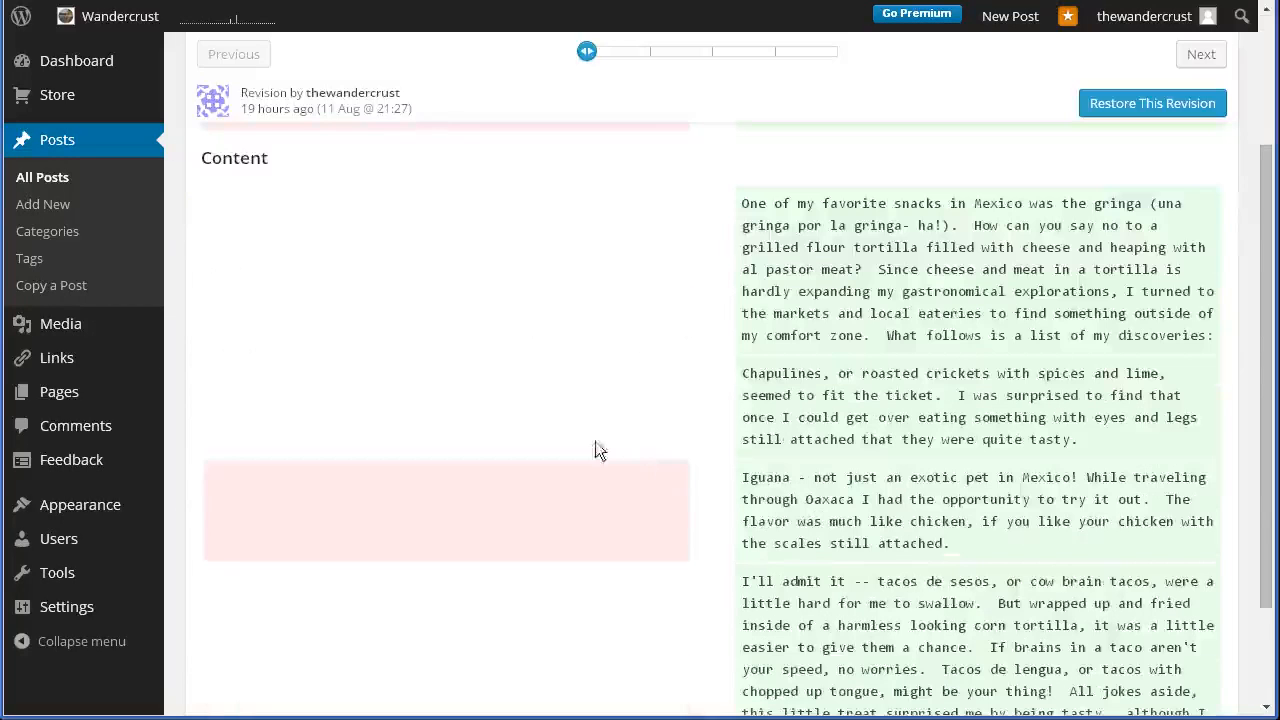
scroll(1006, 460, "down", 2)
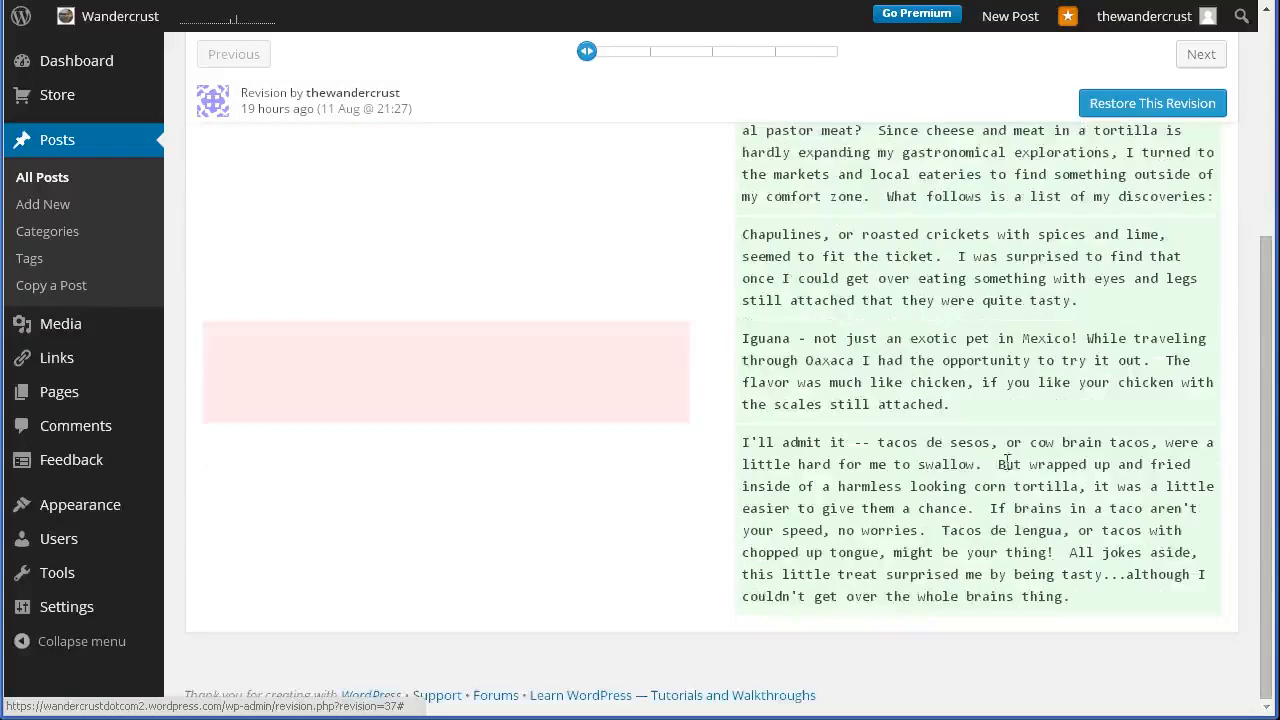
scroll(1043, 501, "up", 3)
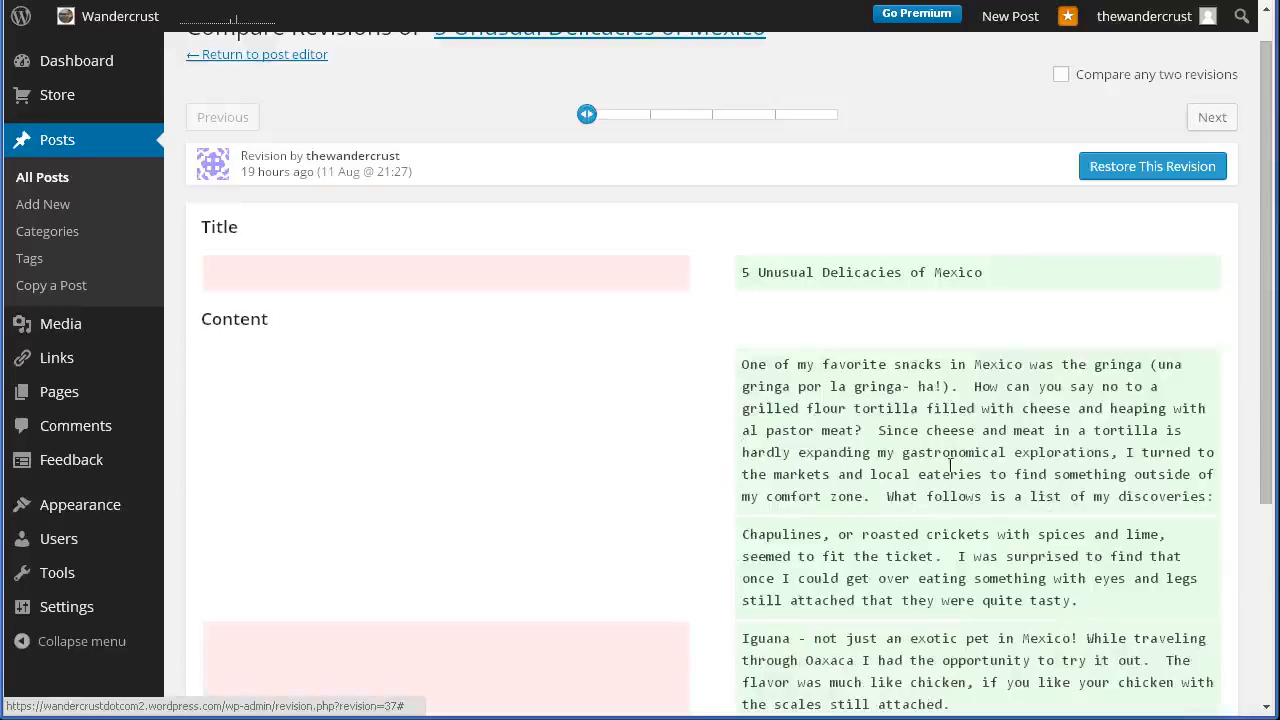
Move to the second revision, 11 Aug @ 21:35, and examine its changes
left_click_drag(587, 114, 651, 116)
scroll(900, 548, "down", 4)
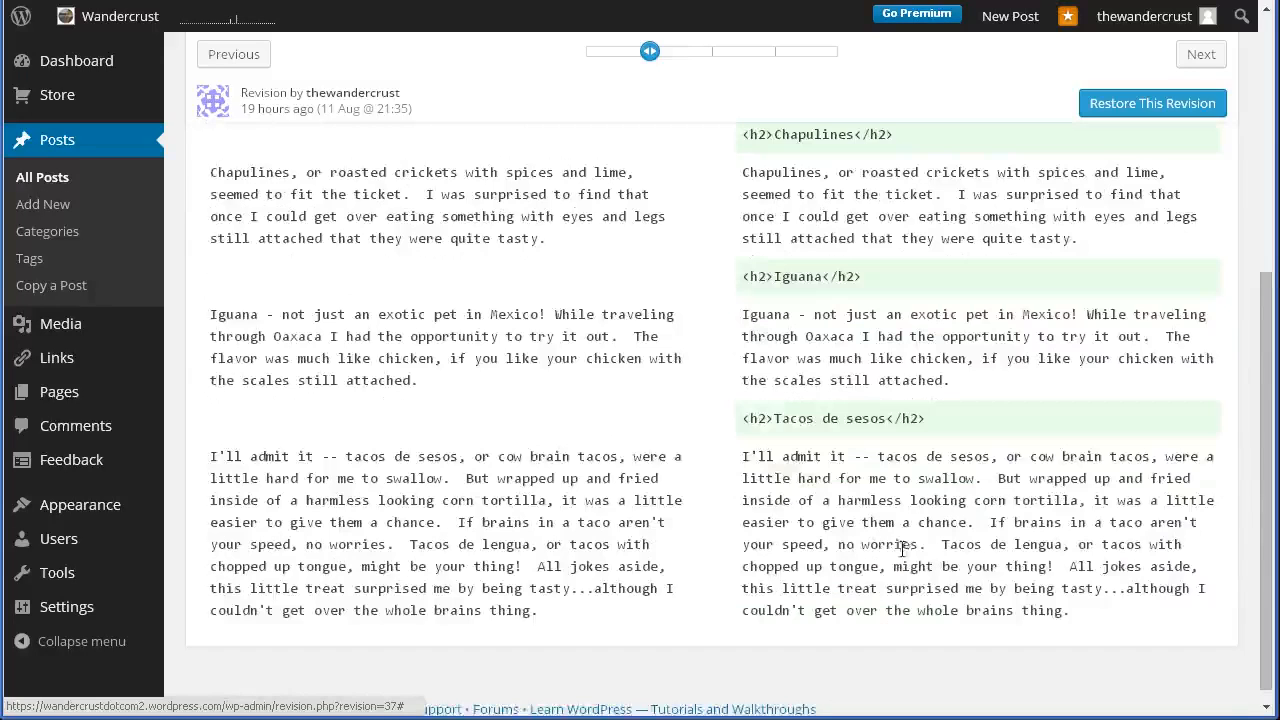
scroll(790, 515, "up", 5)
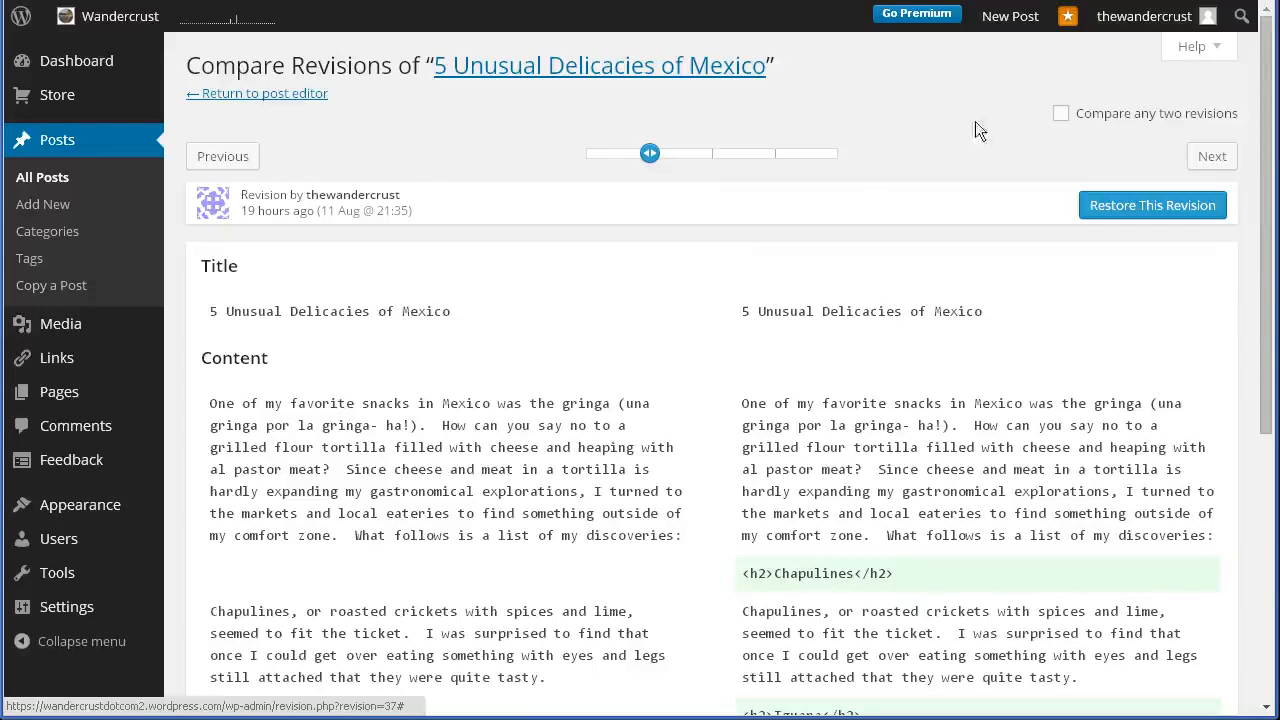
Enable comparing any two revisions and compare the 21:27 revision with the current 22:02 revision
left_click(1060, 115)
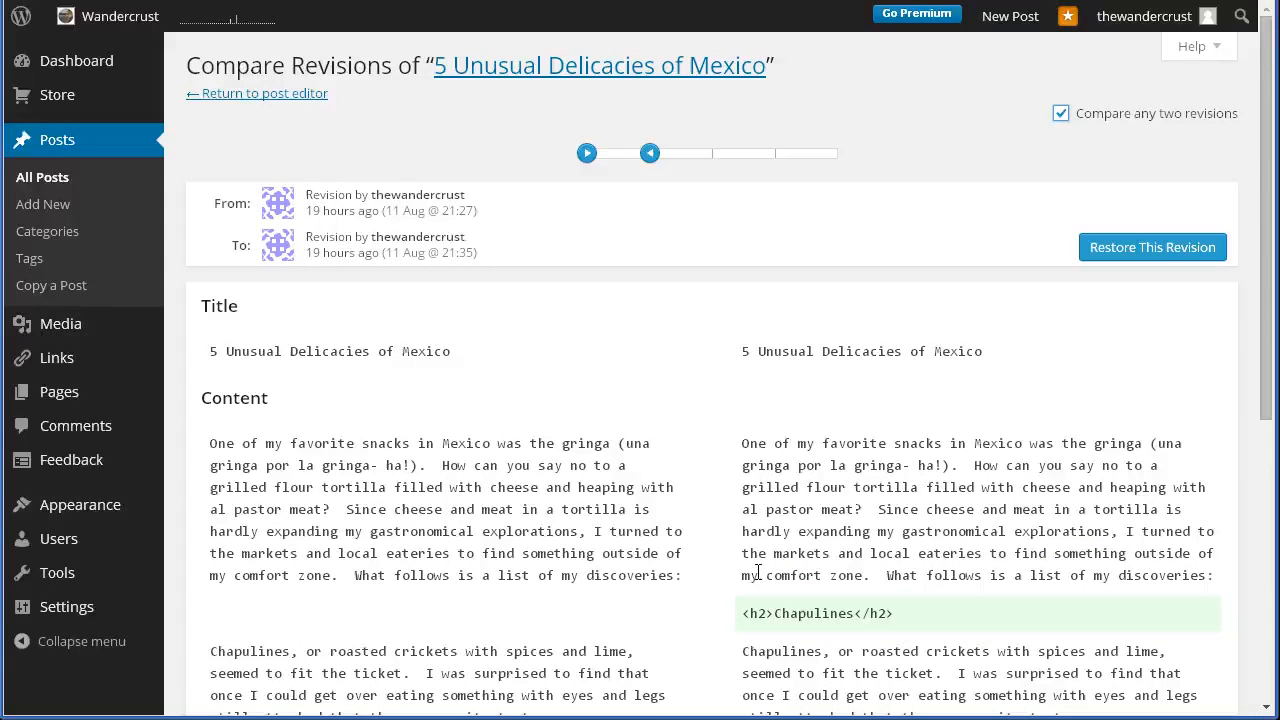
mouse_move(587, 152)
left_click_drag(649, 152, 837, 152)
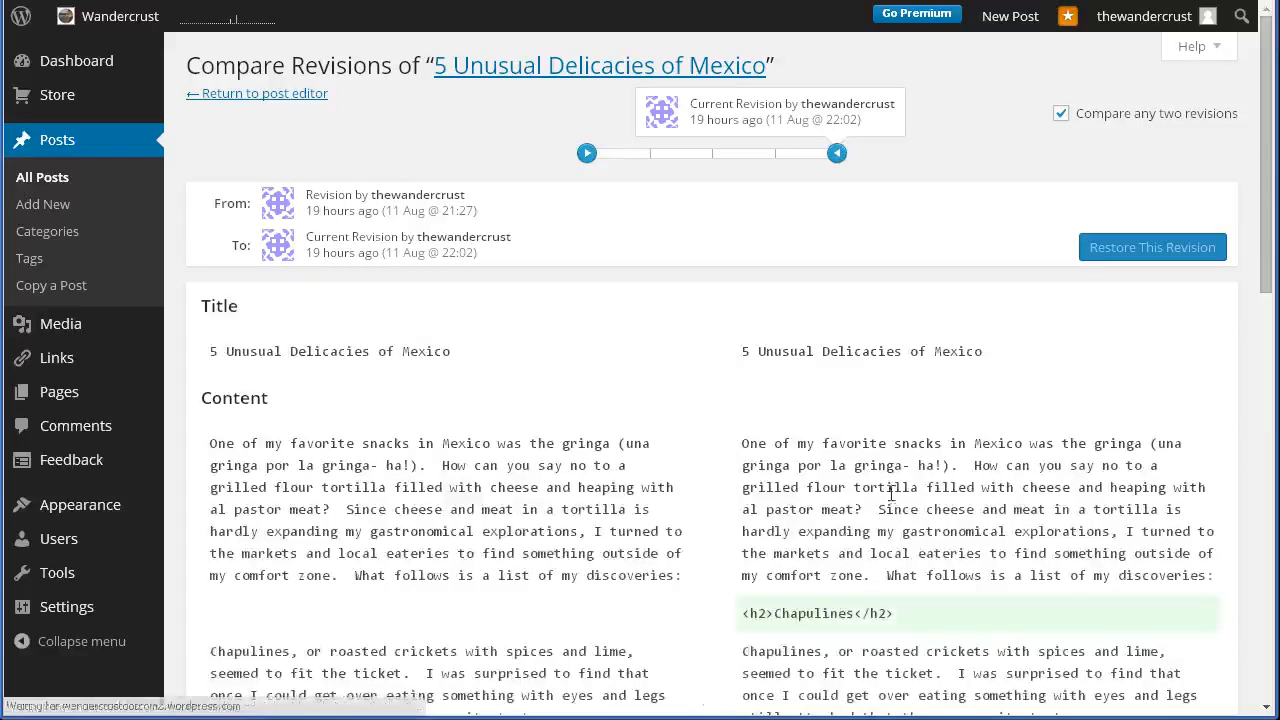
mouse_move(589, 154)
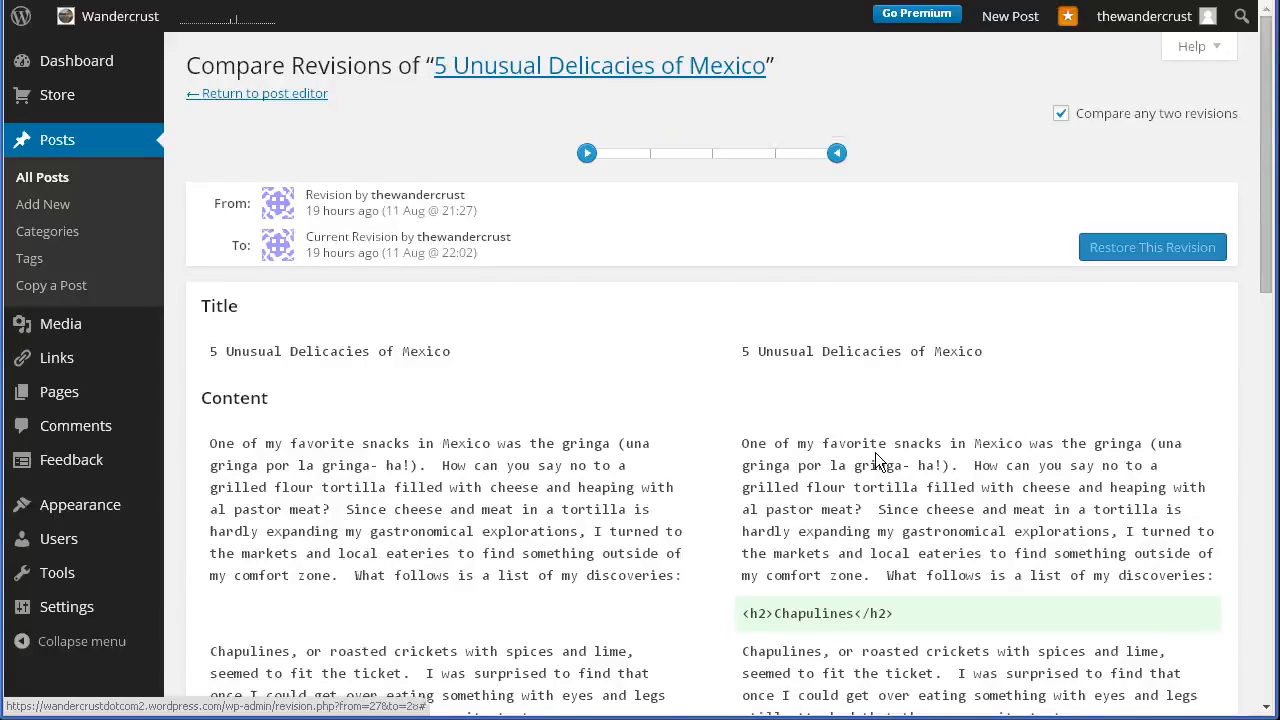
scroll(875, 452, "down", 8)
scroll(958, 463, "up", 10)
Leave the revision comparison and return to the post editor
left_click(286, 96)
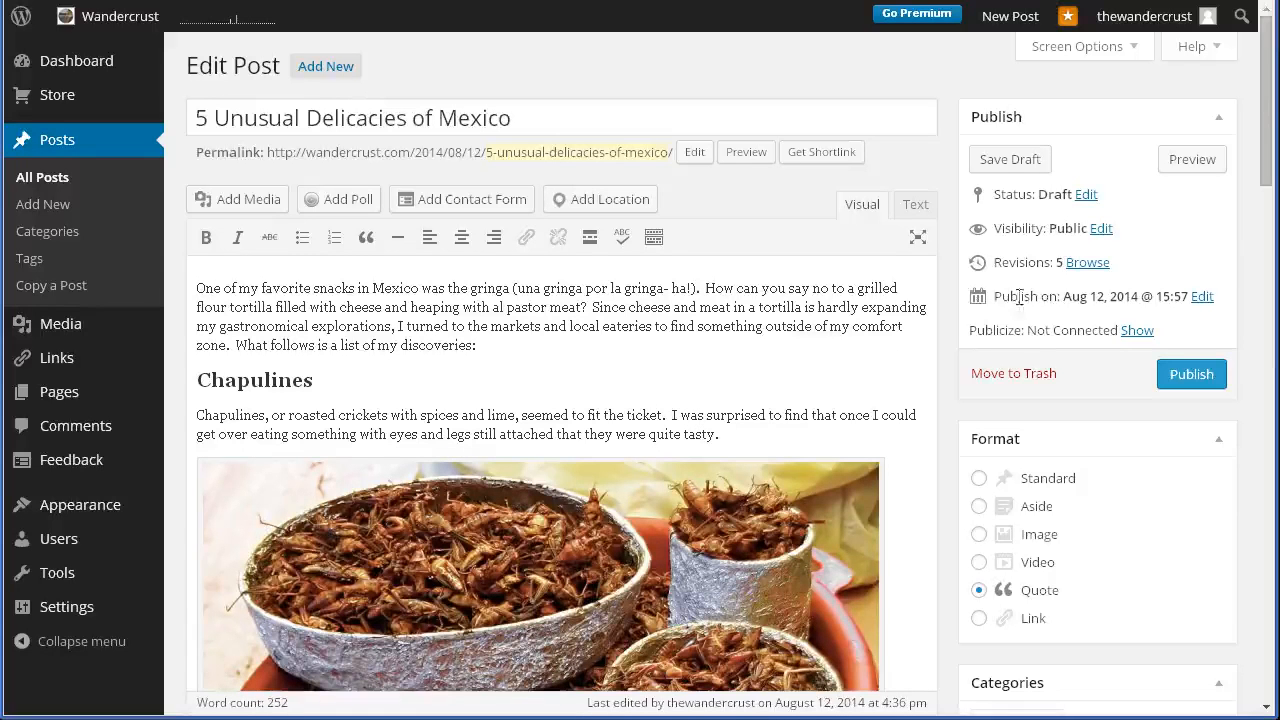
Try 02-Feb as the post's publish month, set it back to 08-Aug and accept the date
left_click(1201, 298)
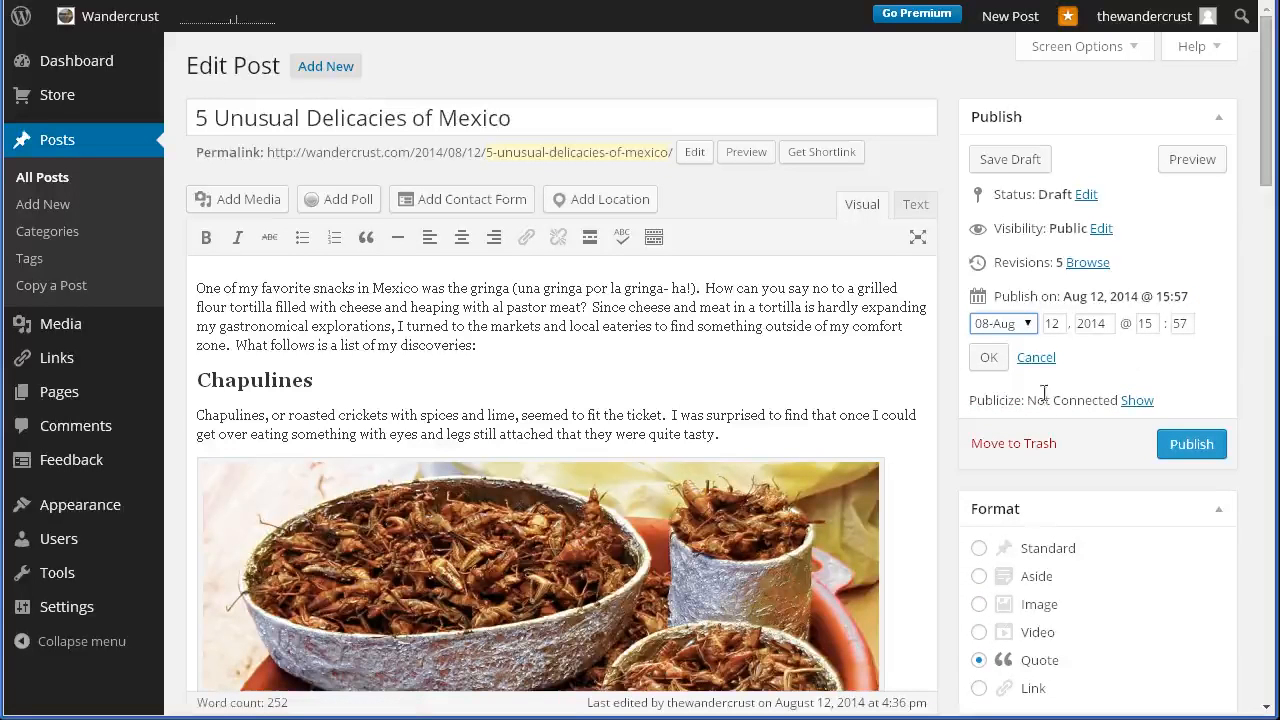
left_click(1006, 324)
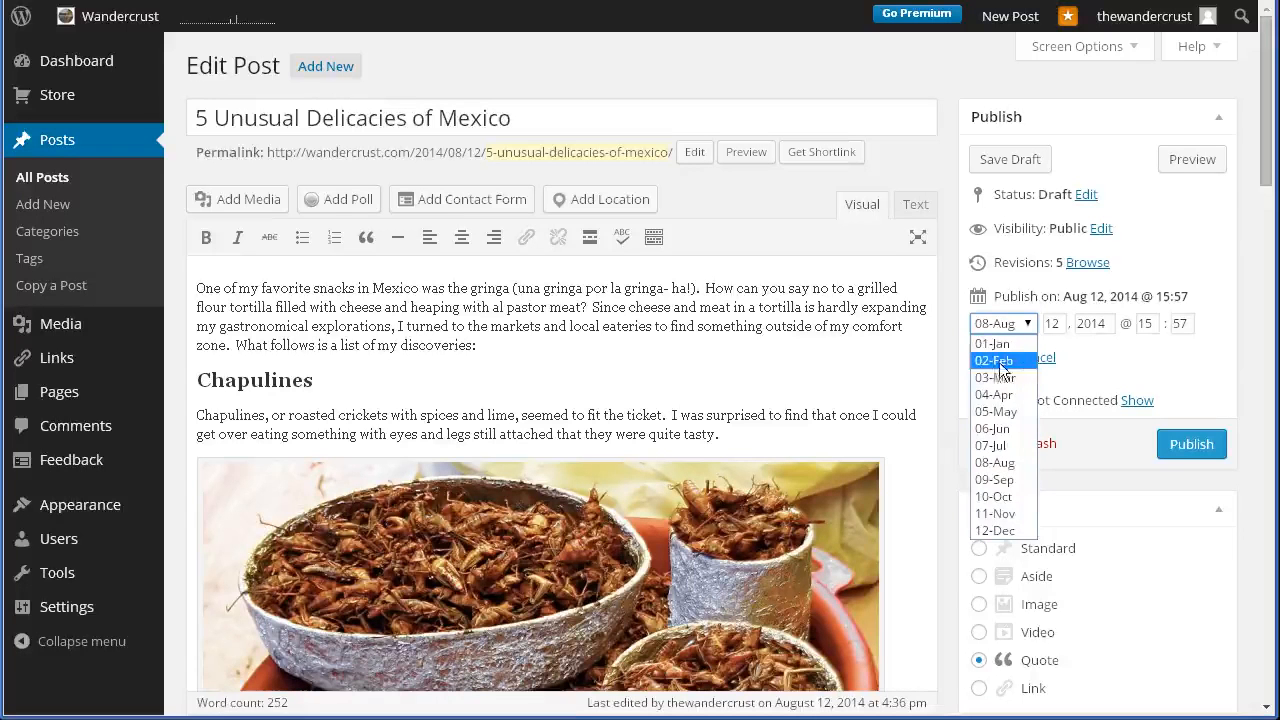
left_click(998, 361)
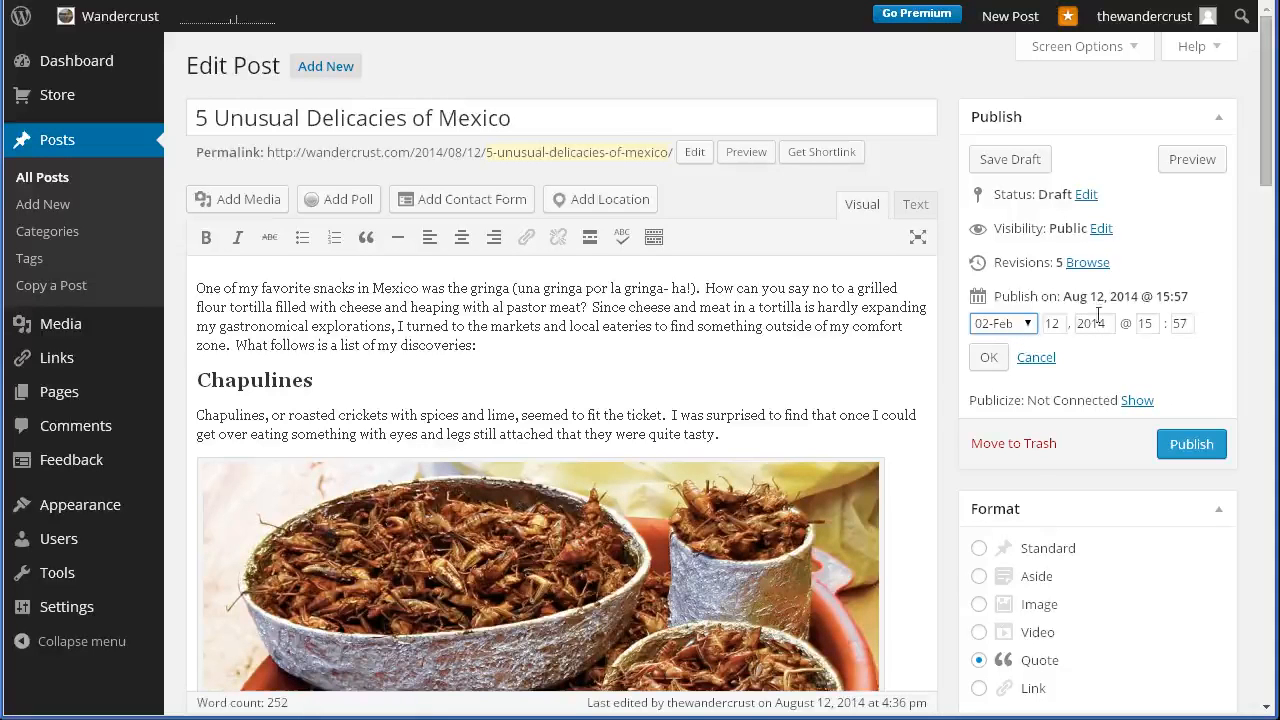
left_click(1012, 324)
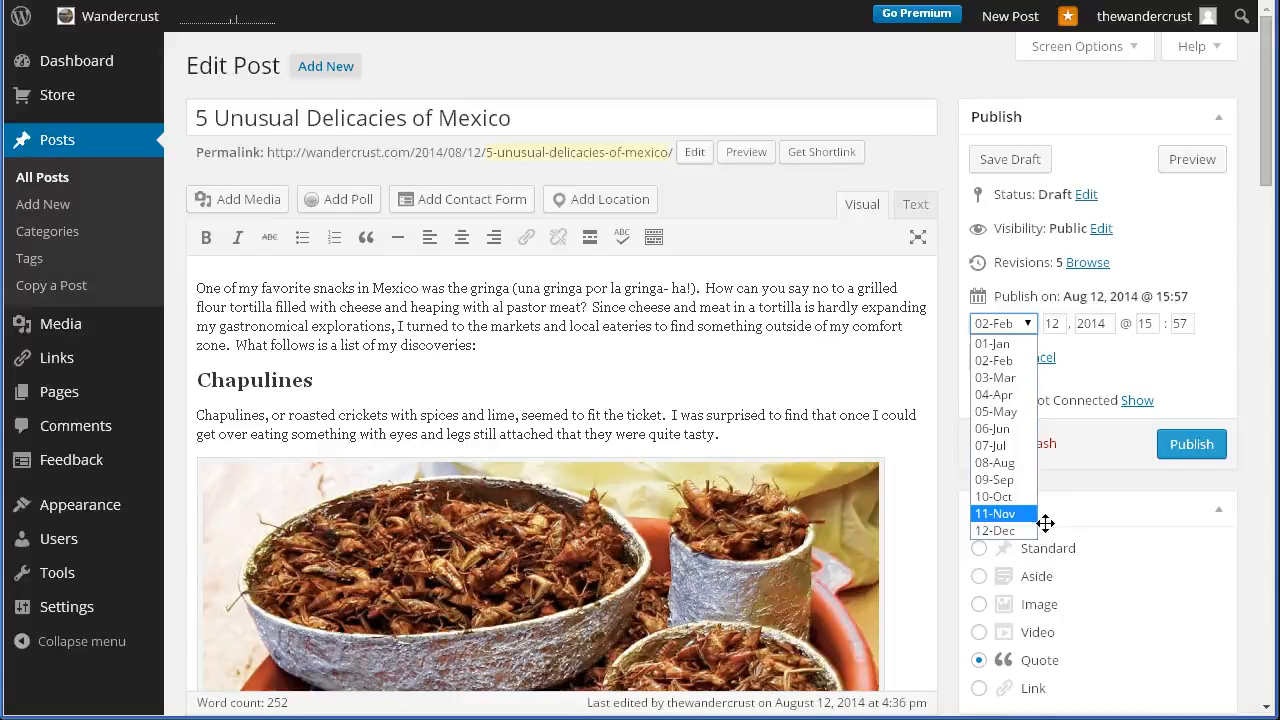
left_click(1010, 462)
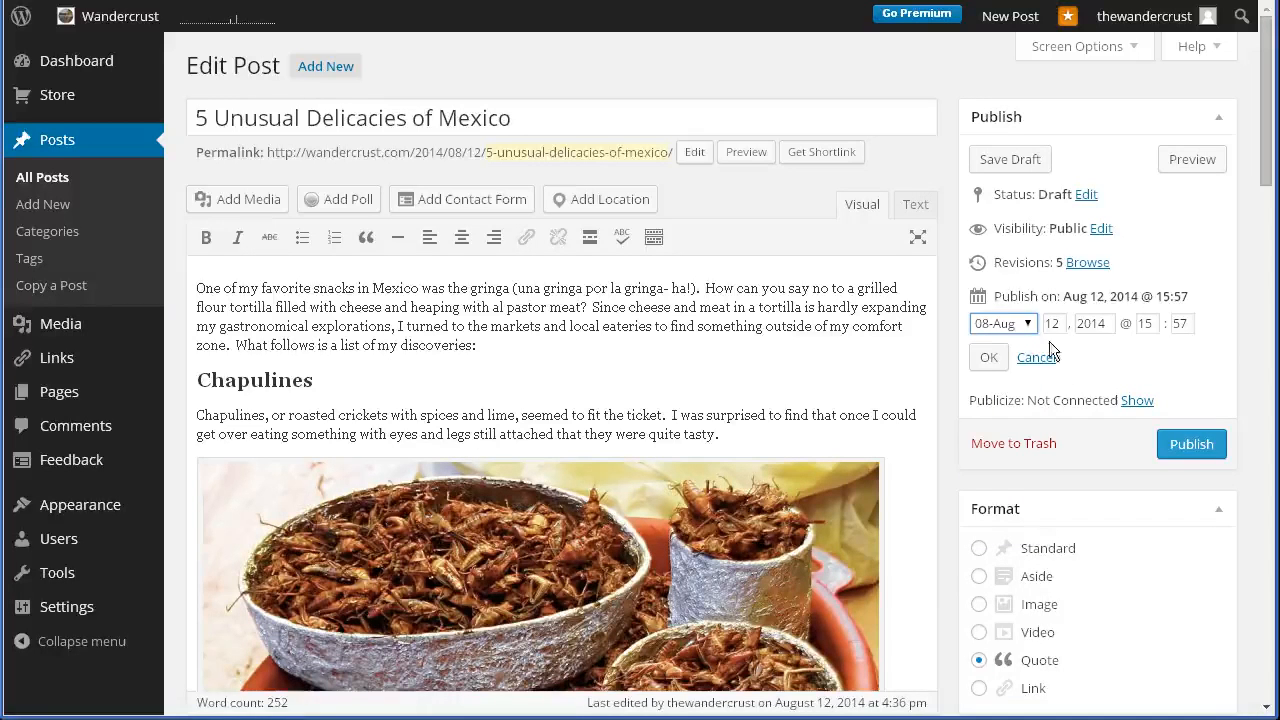
left_click(987, 360)
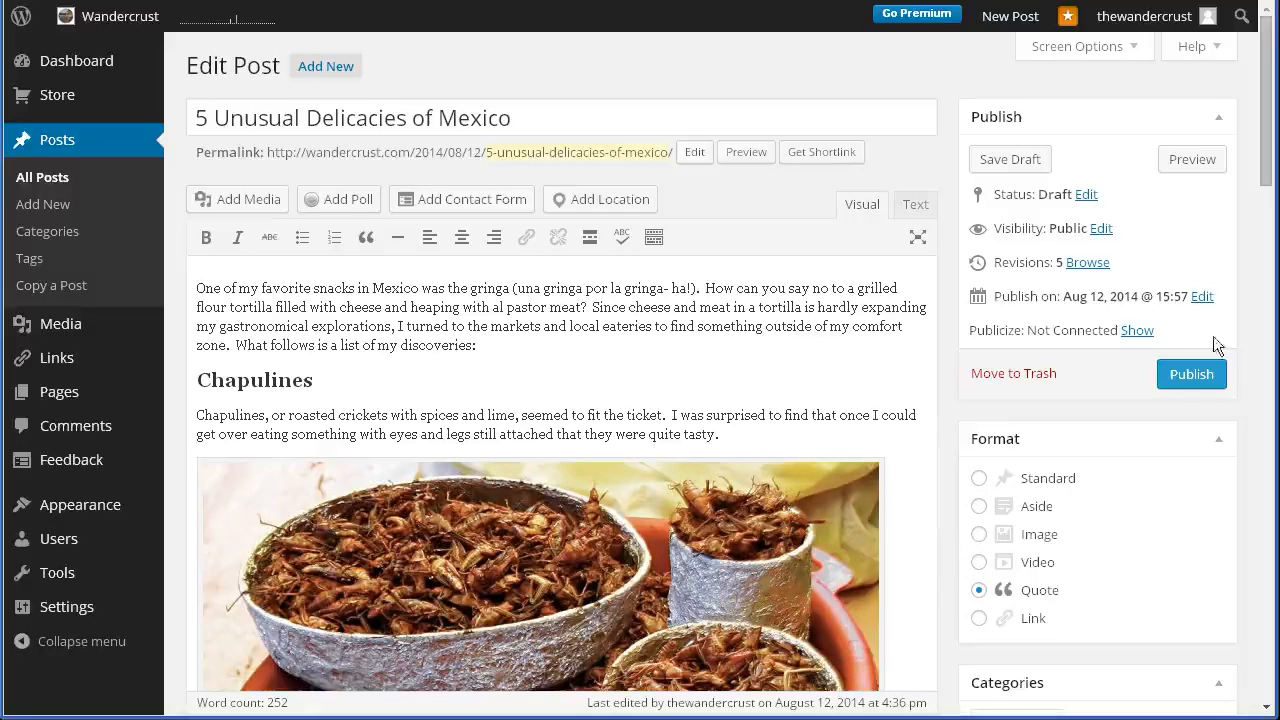
Examine which social networks the post can be publicized to, and collapse the list again
left_click(1138, 332)
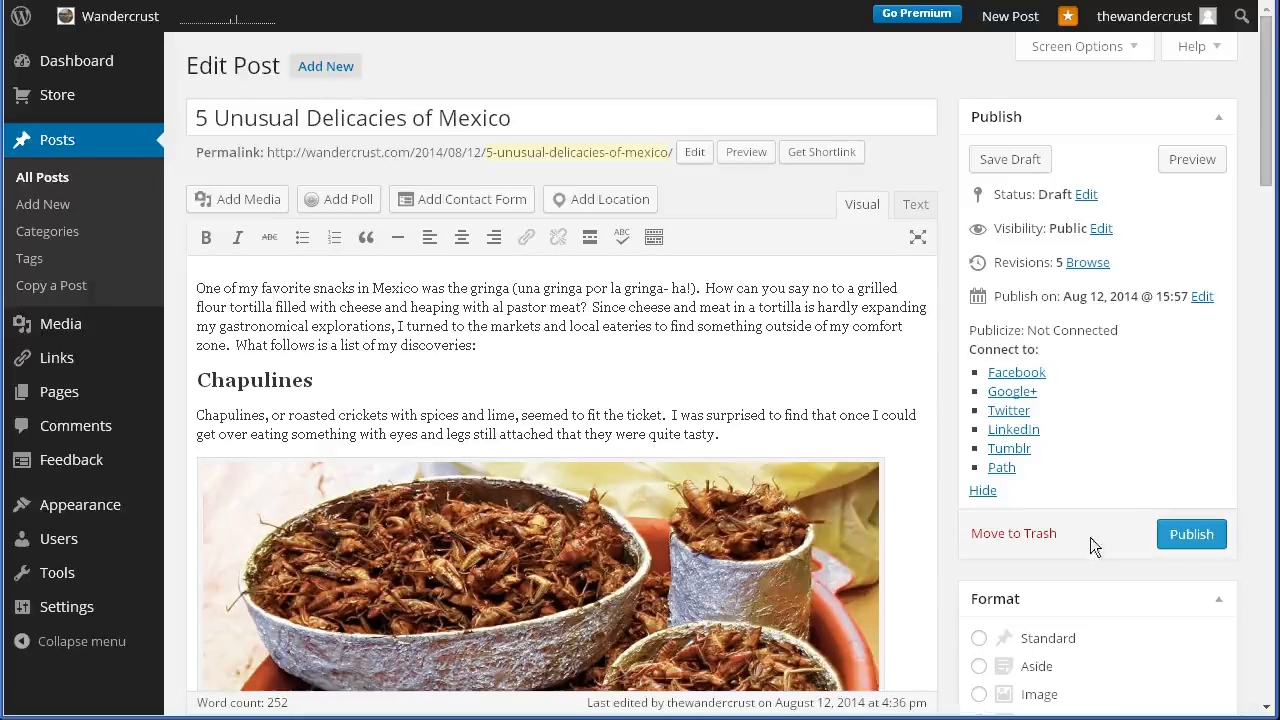
left_click(983, 491)
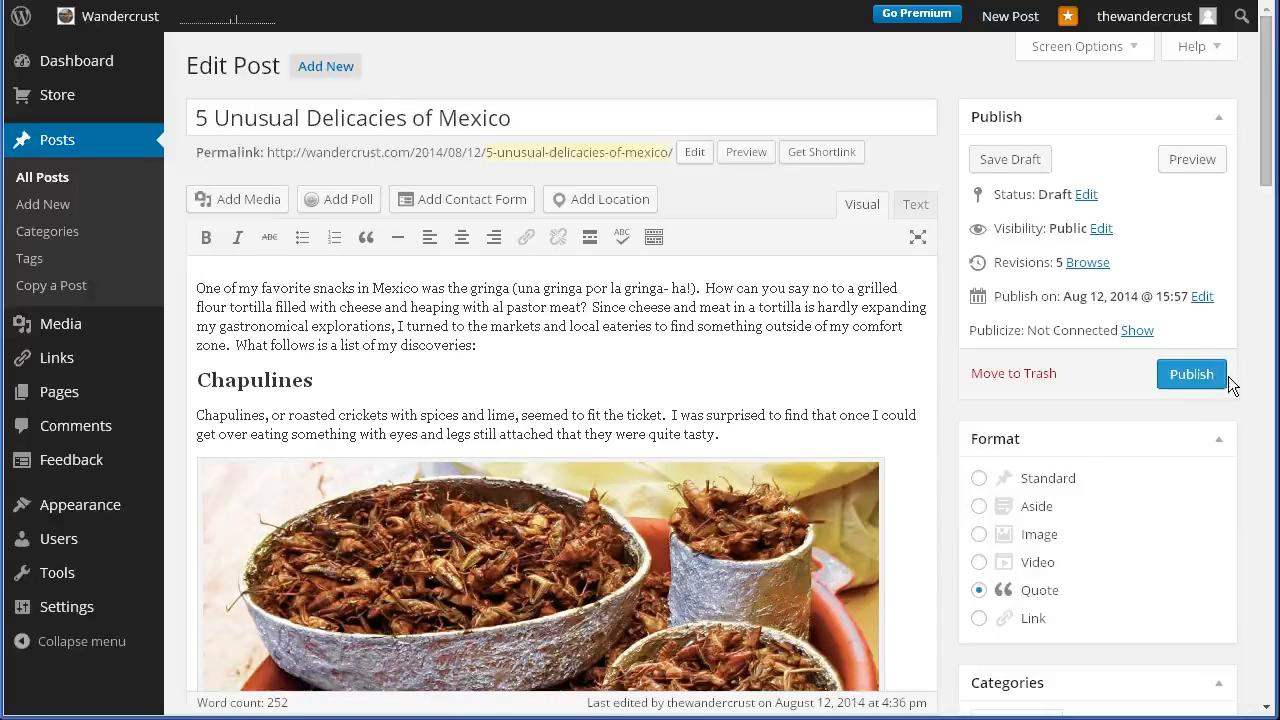
Set the post format to Standard and publish the post
left_click(979, 478)
left_click(1205, 380)
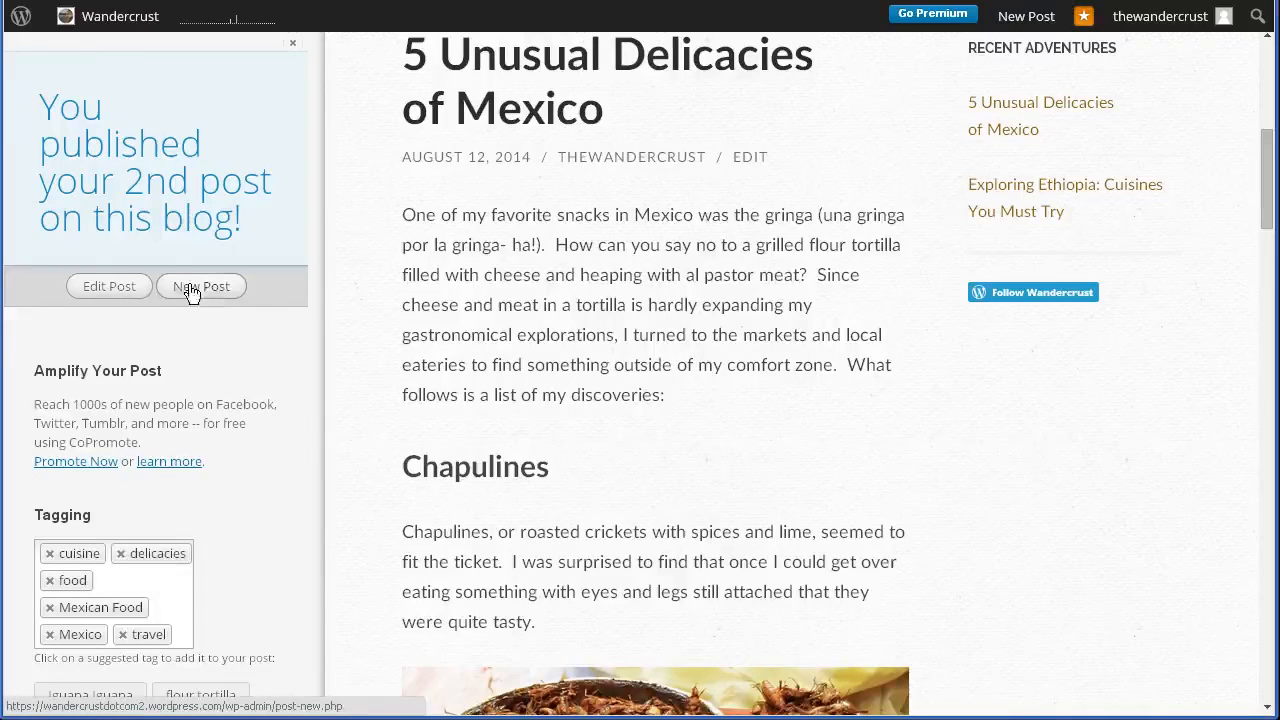
Look over the published post and its suggestions, and close the post-publish summary to return to the editor
scroll(218, 455, "down", 2)
scroll(218, 455, "down", 1)
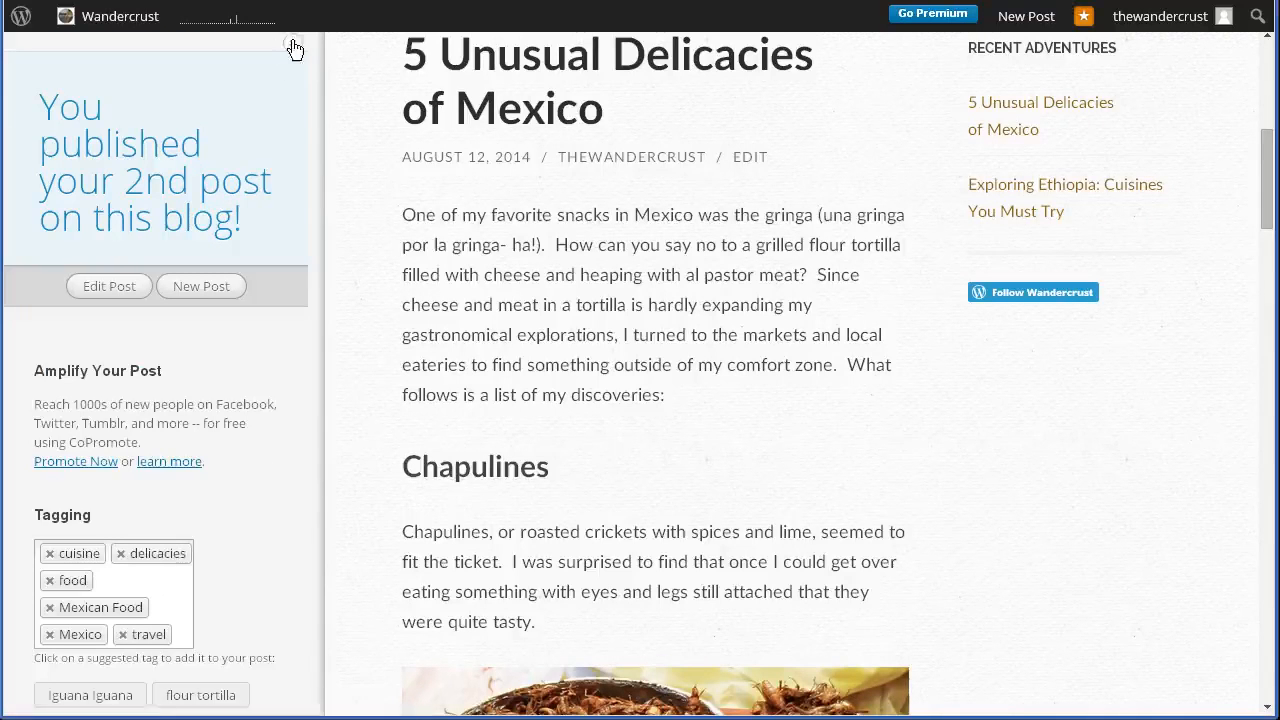
left_click(290, 47)
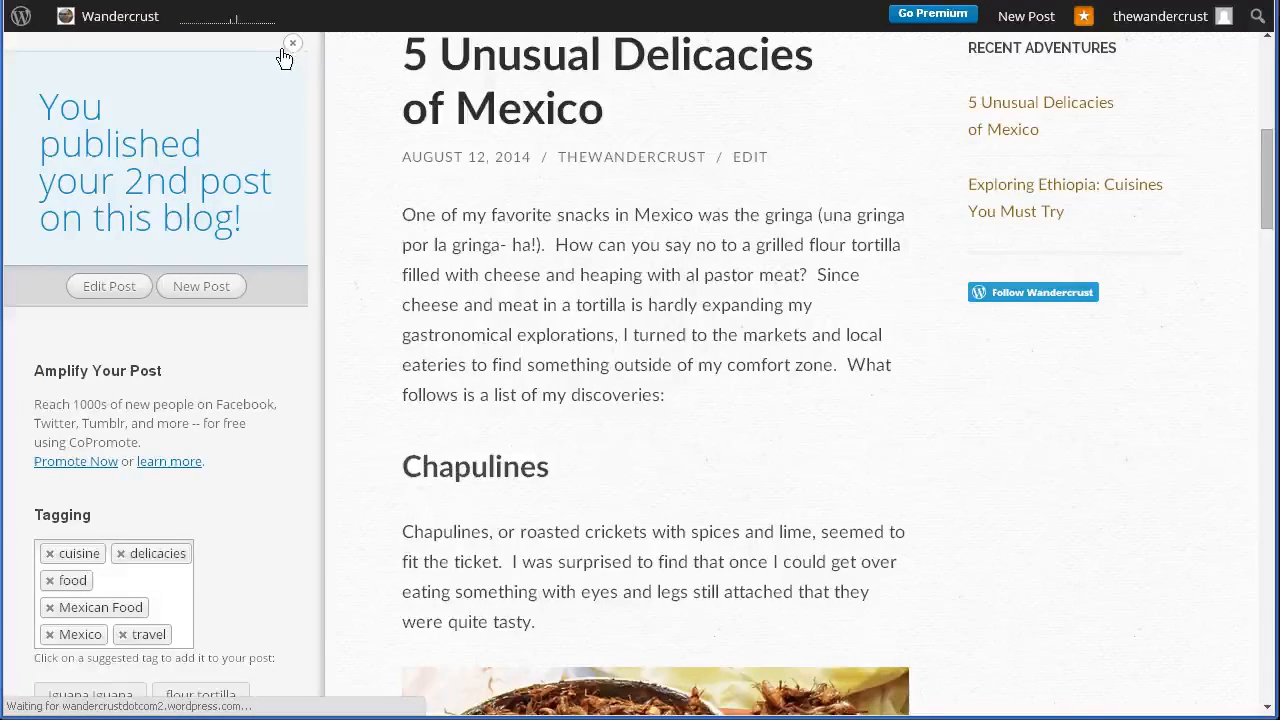
scroll(255, 480, "down", 3)
left_click(465, 383)
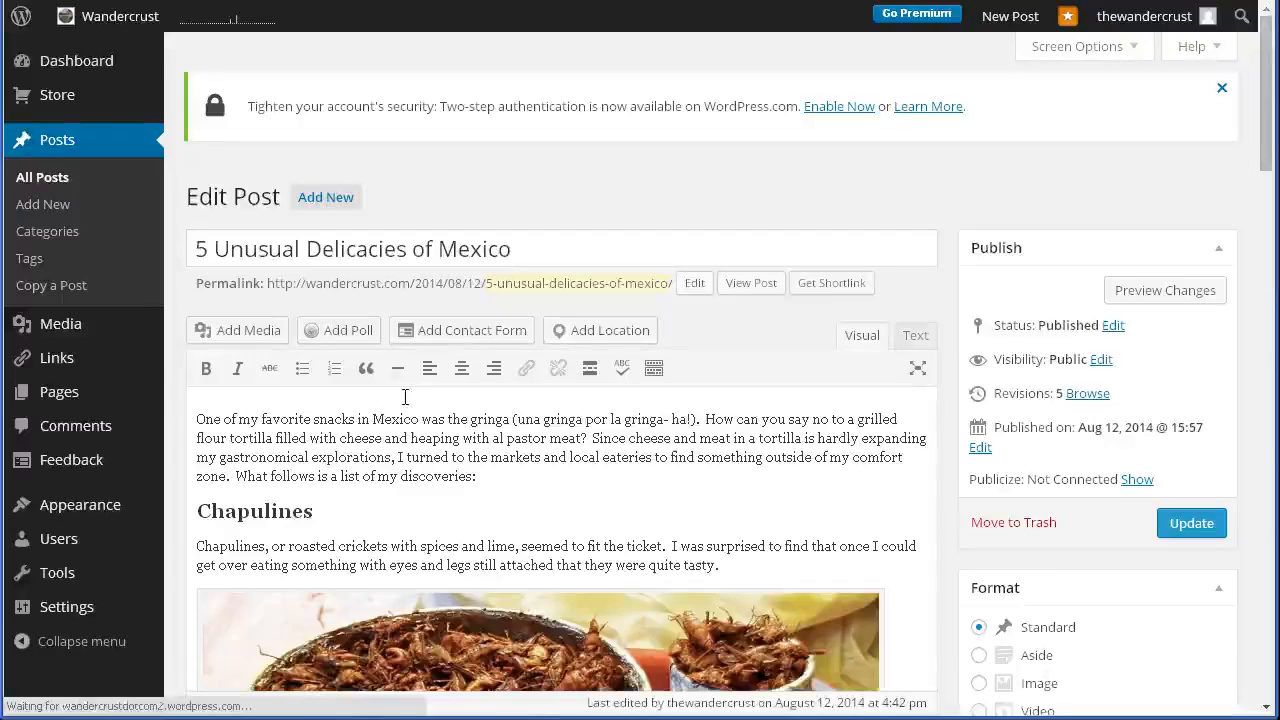